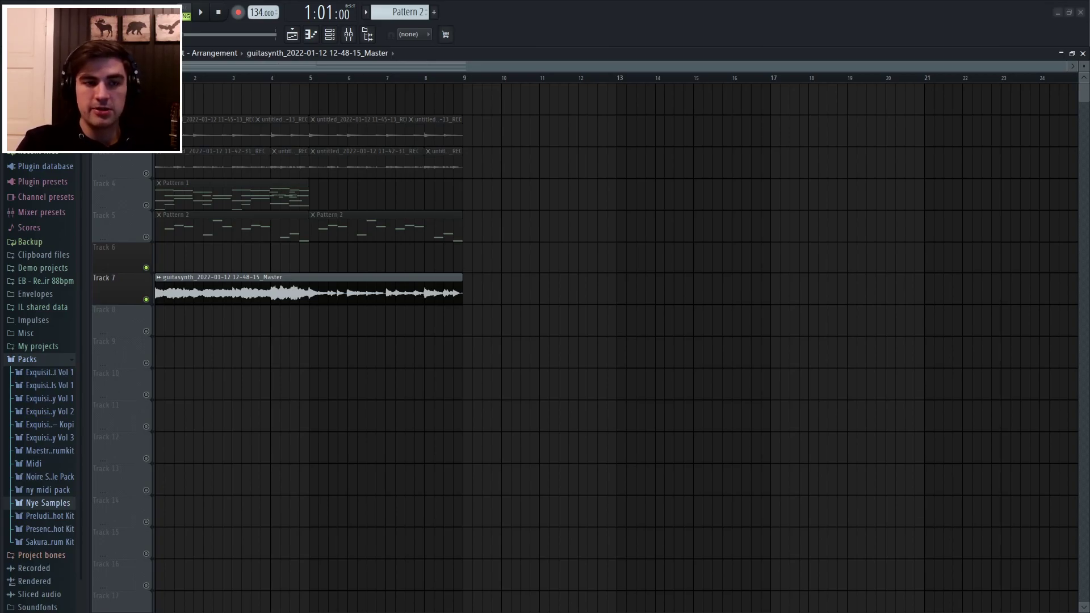
{"action": "left_click", "coordinate": [201, 12]}
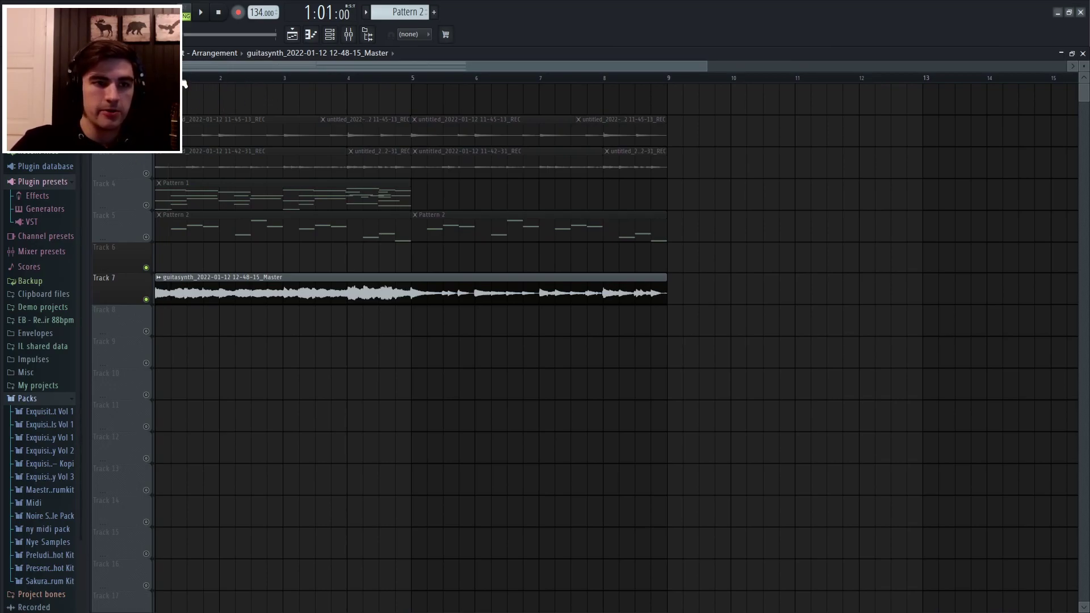
{"action": "scroll", "coordinate": [184, 83], "scroll_direction": "up", "scroll_amount": 2}
{"action": "scroll", "coordinate": [302, 79], "scroll_direction": "down", "scroll_amount": 1}
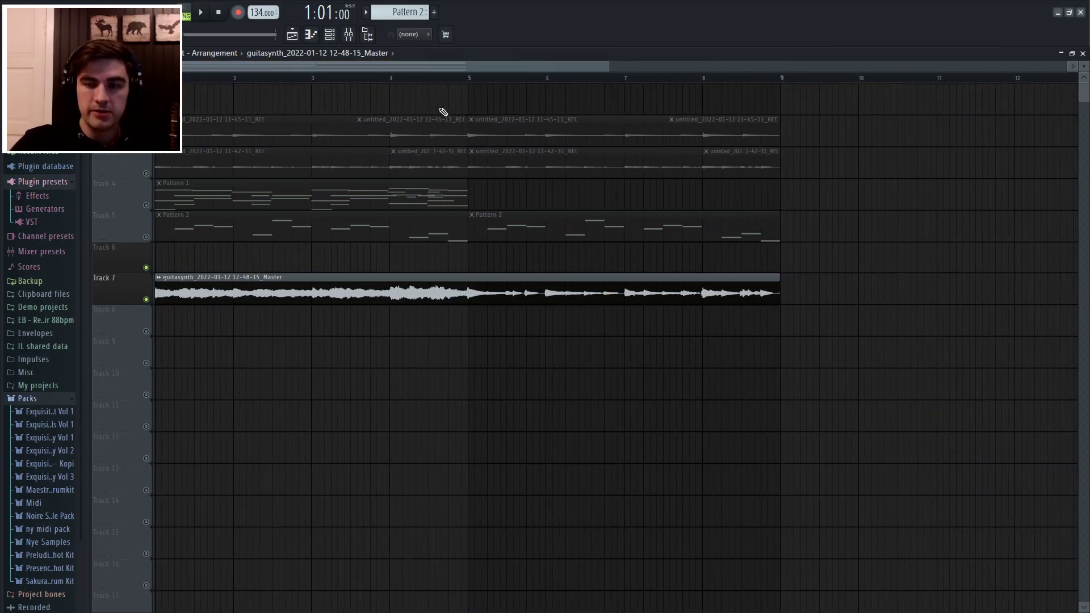
Step: Solo Track 3 with the 11-42-31 recording in place of Track 7 and listen to it
{"action": "left_click", "coordinate": [147, 174]}
{"action": "scroll", "coordinate": [221, 83], "scroll_direction": "down", "scroll_amount": 3}
{"action": "key", "text": "space"}
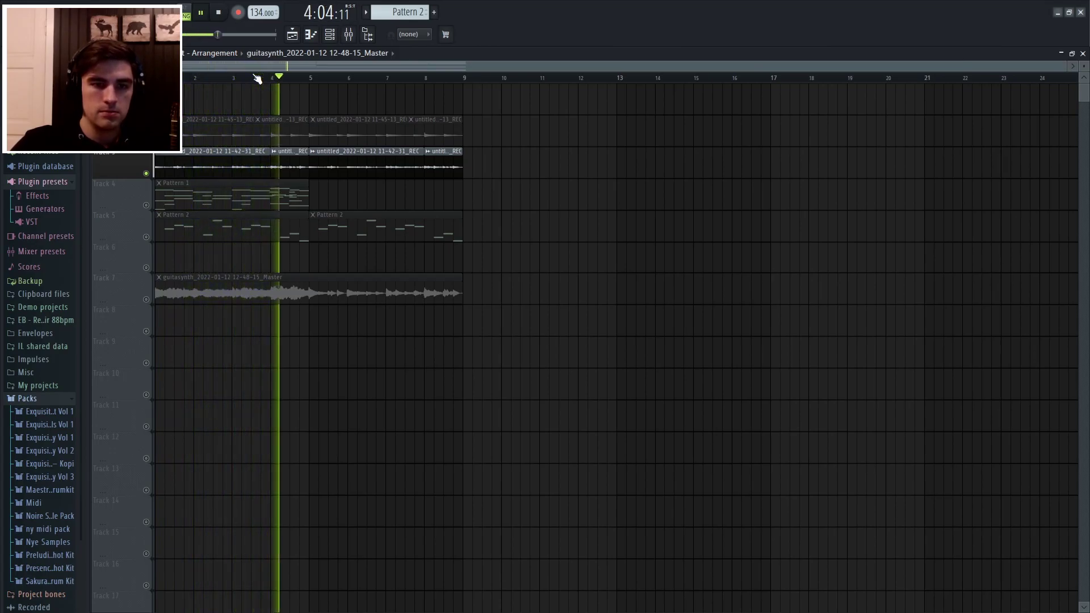
{"action": "key", "text": "space"}
Step: Check the sampler settings of the 11-42-31 recording, close them and play the soloed track again
{"action": "double_click", "coordinate": [241, 164]}
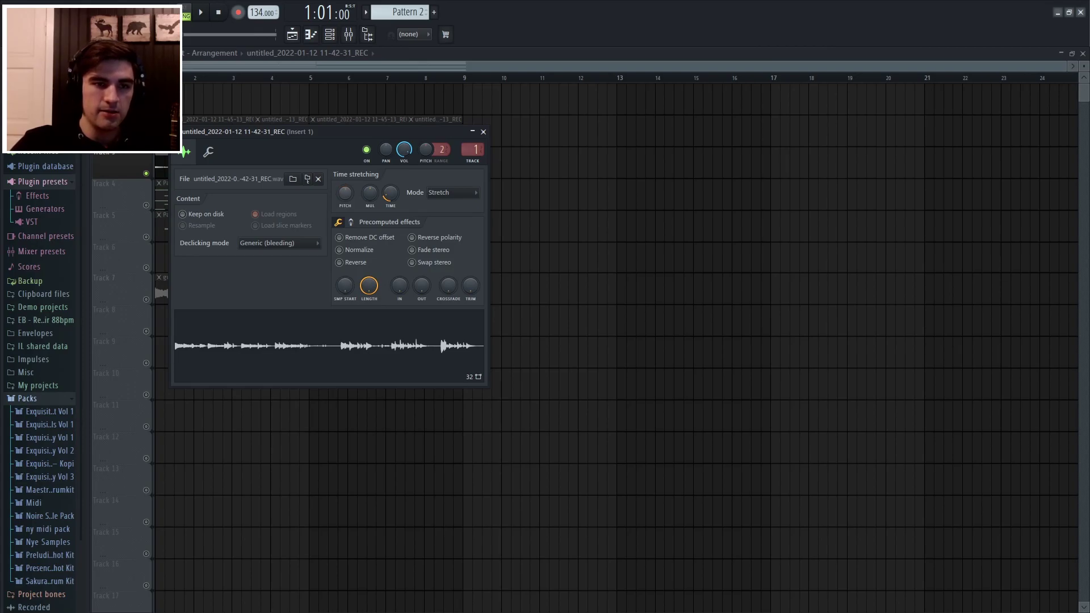
{"action": "key", "text": "Escape"}
{"action": "key", "text": "space"}
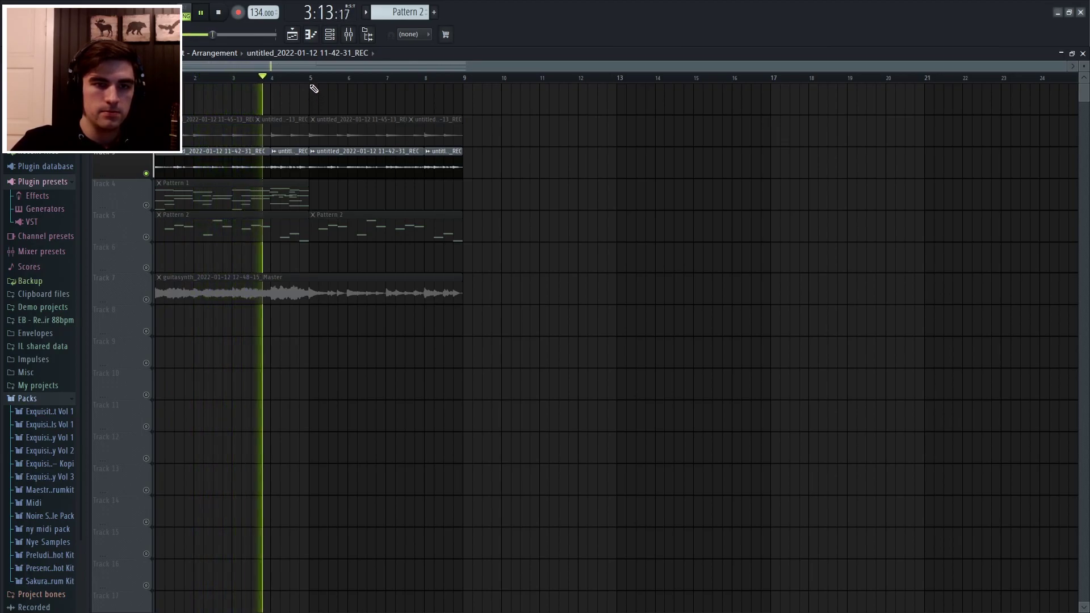
{"action": "key", "text": "space"}
{"action": "scroll", "coordinate": [321, 81], "scroll_direction": "up", "scroll_amount": 1}
{"action": "scroll", "coordinate": [321, 81], "scroll_direction": "down", "scroll_amount": 1}
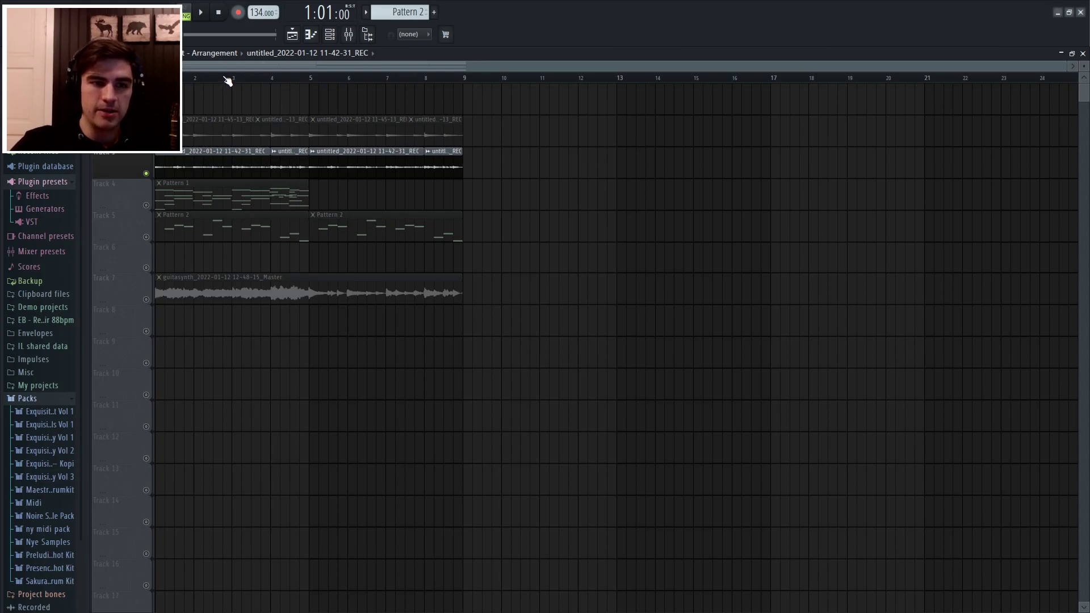
Step: Review the Fruity parametric EQ 2 on mixer Insert 1, which processes the 11-42-31 recording, and hide the mixer
{"action": "scroll", "coordinate": [227, 80], "scroll_direction": "up", "scroll_amount": 3}
{"action": "scroll", "coordinate": [220, 80], "scroll_direction": "down", "scroll_amount": 3}
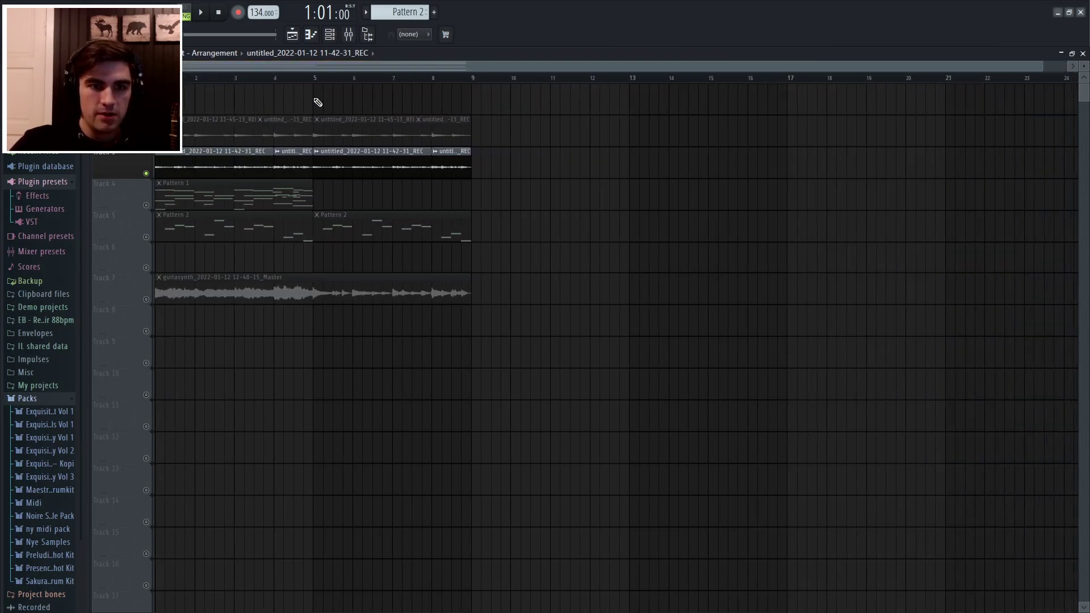
{"action": "double_click", "coordinate": [226, 163]}
{"action": "left_click", "coordinate": [484, 132]}
{"action": "left_click", "coordinate": [349, 34]}
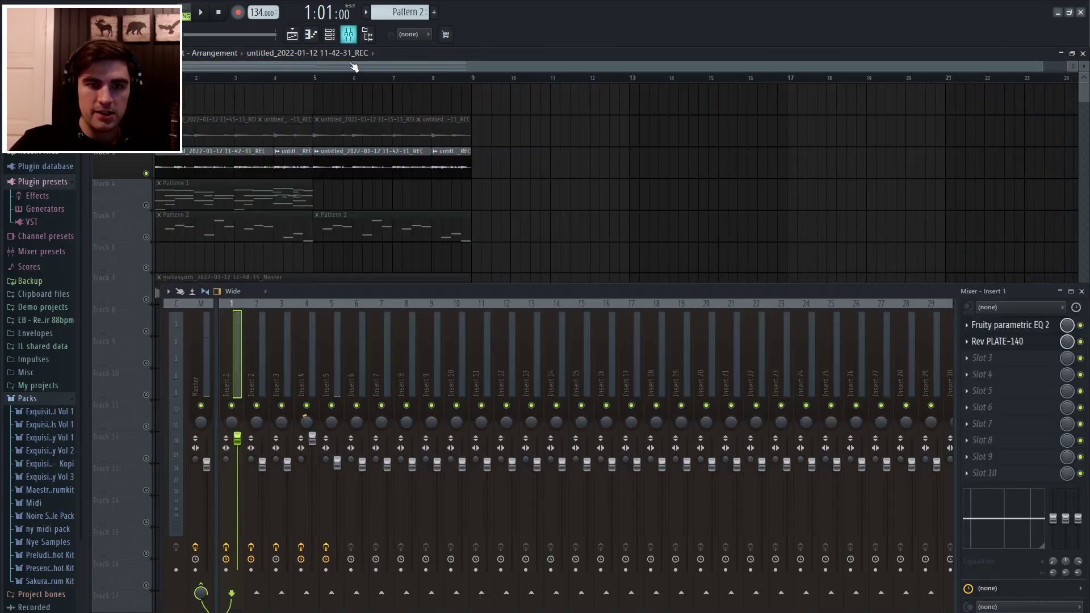
{"action": "left_click", "coordinate": [1040, 325]}
{"action": "left_click", "coordinate": [1039, 325]}
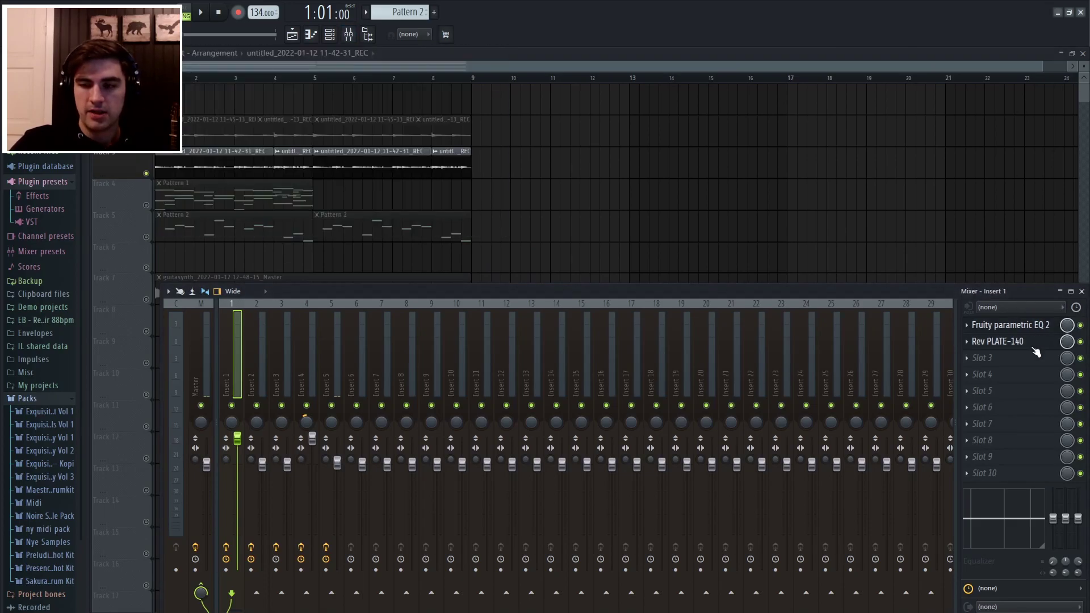
{"action": "key", "text": "F9"}
{"action": "scroll", "coordinate": [270, 80], "scroll_direction": "up", "scroll_amount": 3}
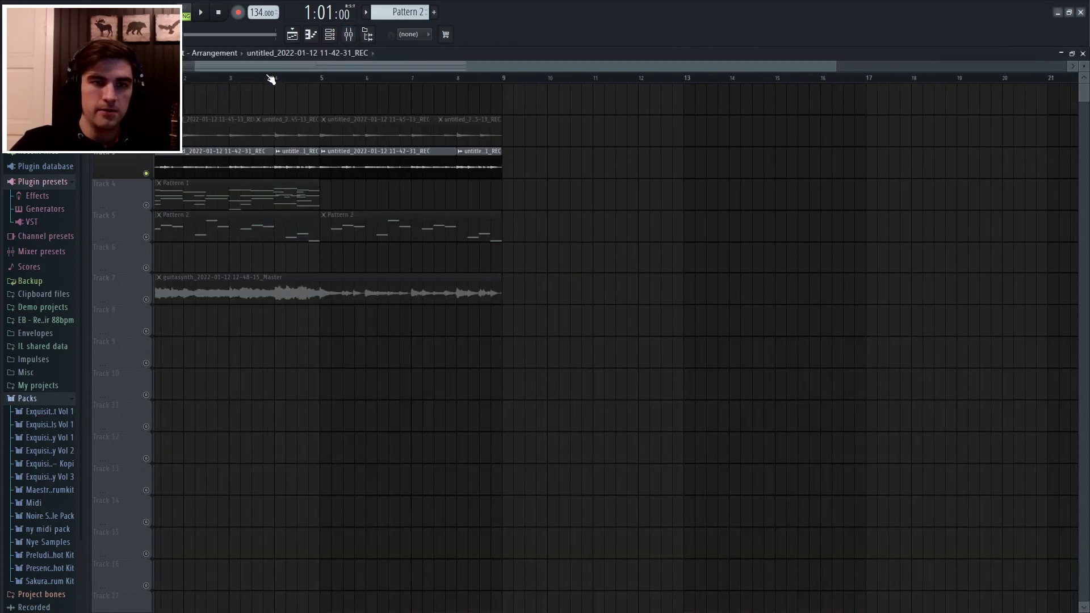
{"action": "scroll", "coordinate": [255, 82], "scroll_direction": "down", "scroll_amount": 3}
{"action": "left_click_drag", "start_coordinate": [182, 156], "coordinate": [259, 172]}
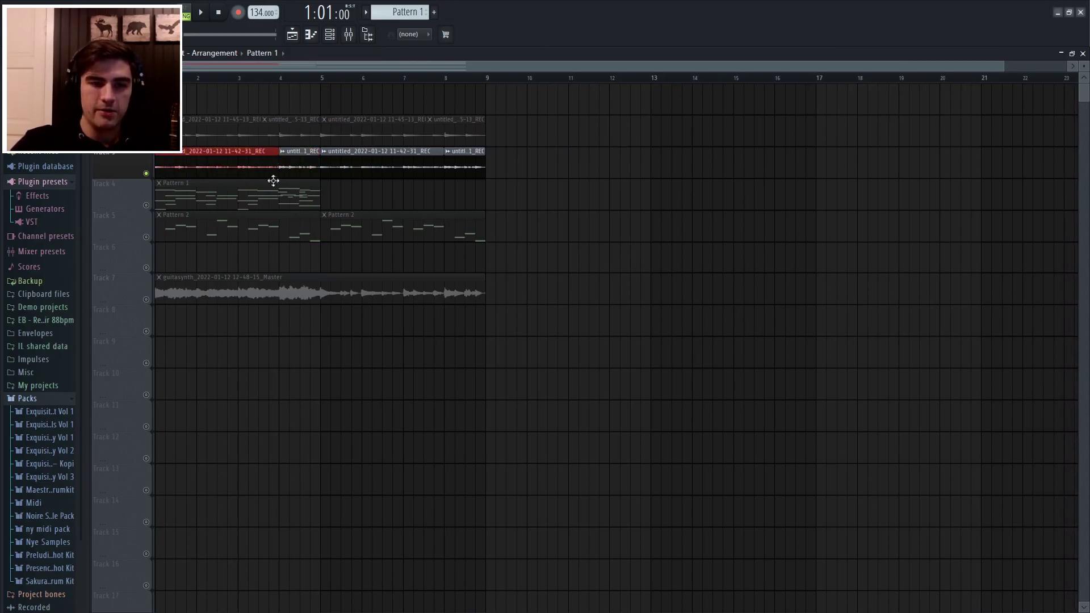
{"action": "scroll", "coordinate": [277, 82], "scroll_direction": "down", "scroll_amount": 1}
{"action": "scroll", "coordinate": [279, 81], "scroll_direction": "up", "scroll_amount": 3}
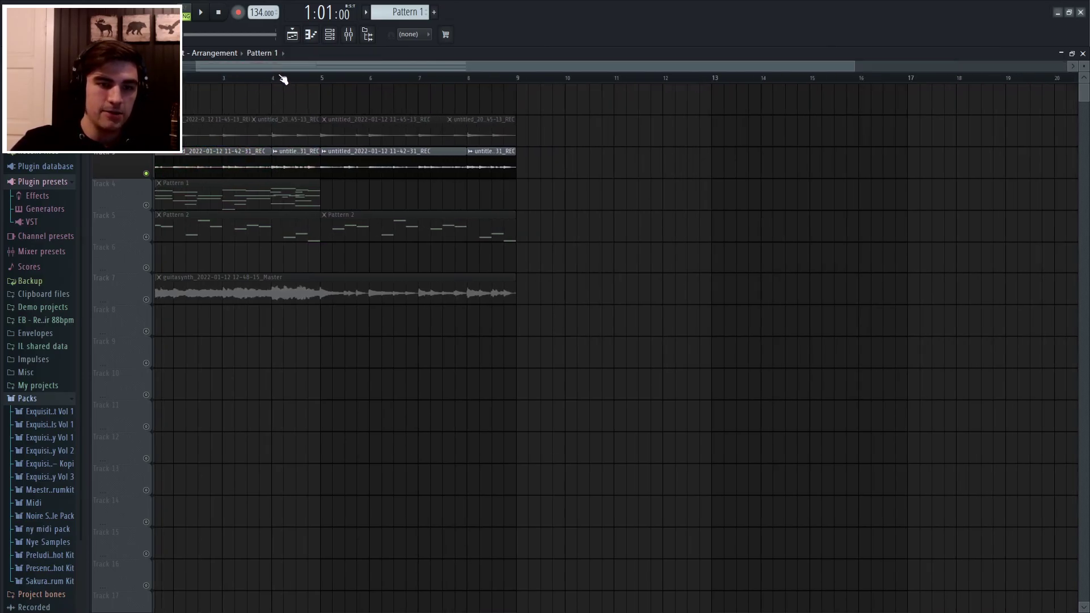
{"action": "scroll", "coordinate": [335, 84], "scroll_direction": "down", "scroll_amount": 2}
{"action": "scroll", "coordinate": [227, 80], "scroll_direction": "up", "scroll_amount": 2}
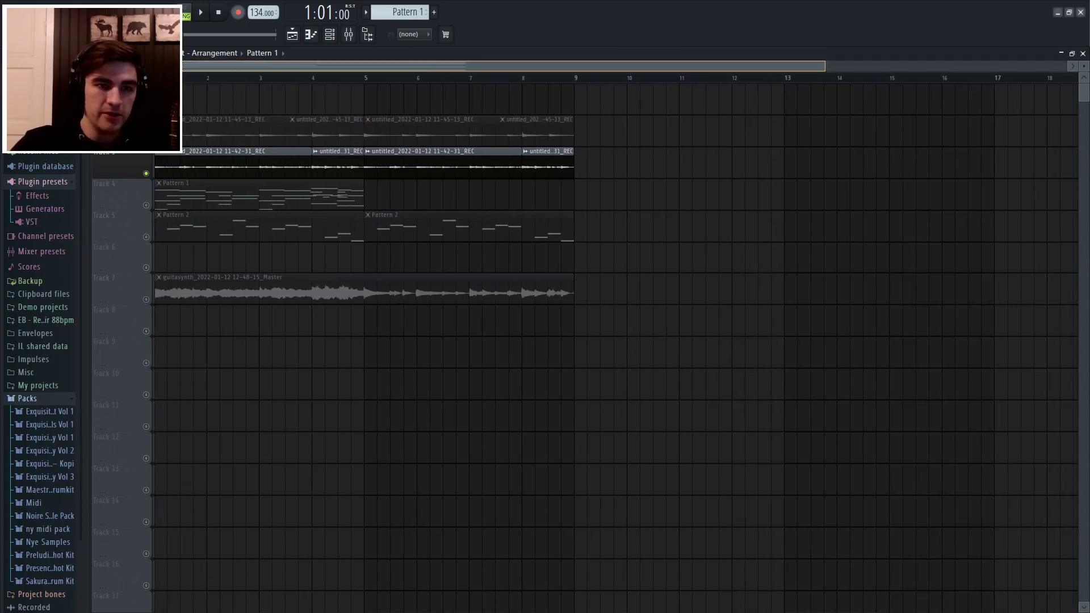
Step: Solo the track with the 11-45-13 recording, directly above Track 3, and play it back
{"action": "right_click", "coordinate": [146, 142]}
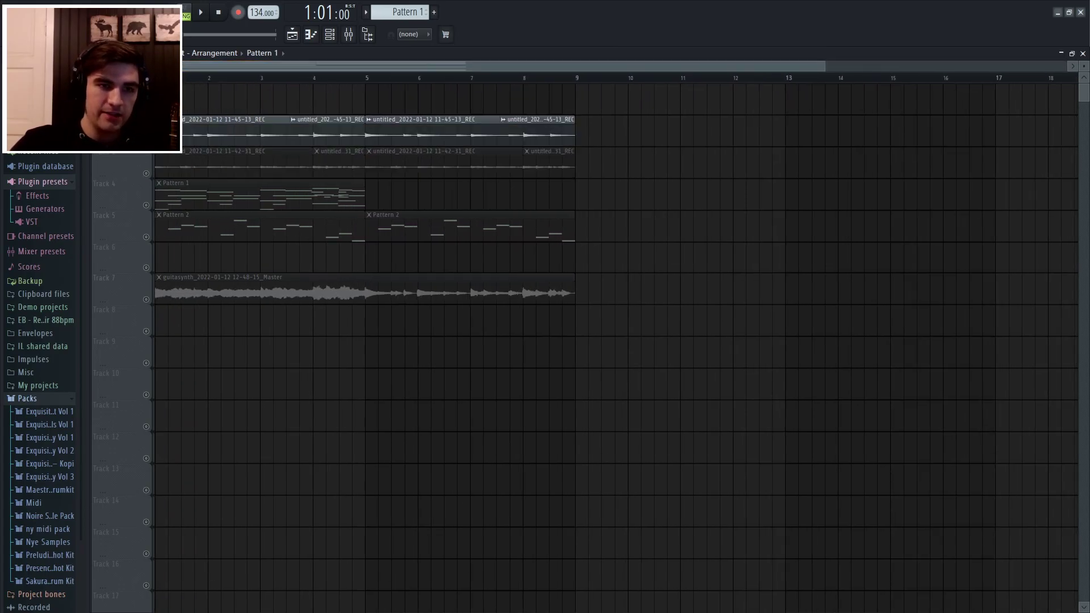
{"action": "scroll", "coordinate": [180, 81], "scroll_direction": "down", "scroll_amount": 3}
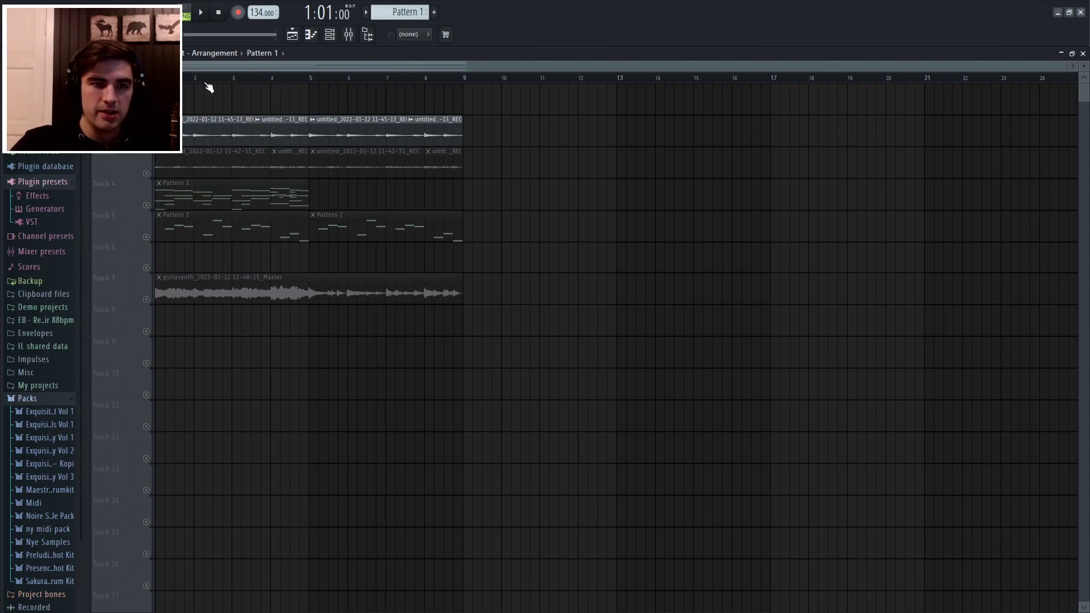
{"action": "key", "text": "space"}
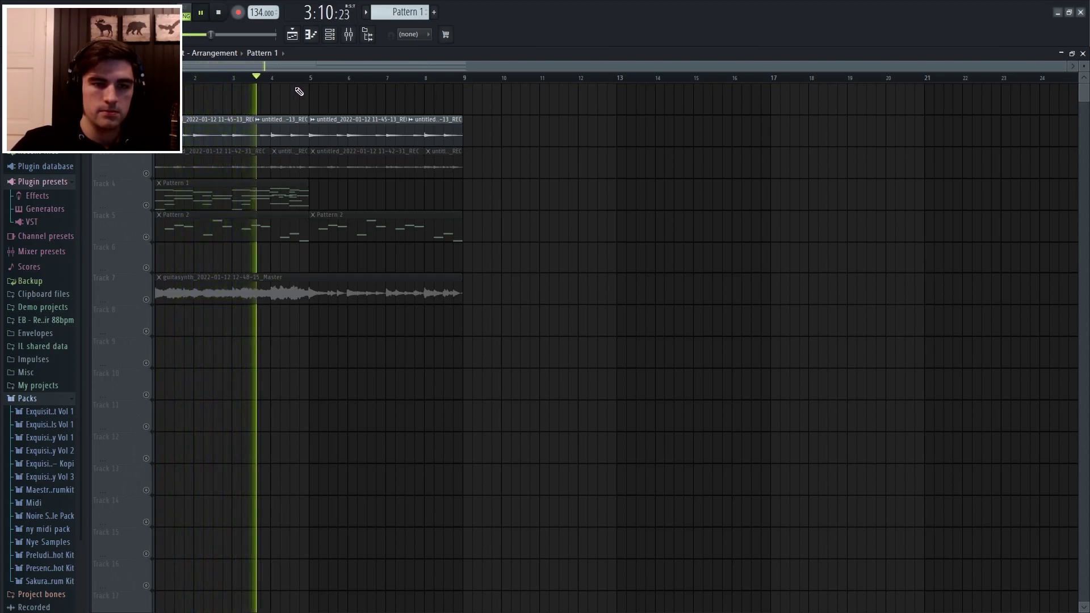
{"action": "key", "text": "space"}
Step: Unmute Track 3 so both audio recordings sound together, and play them back
{"action": "left_click", "coordinate": [149, 175]}
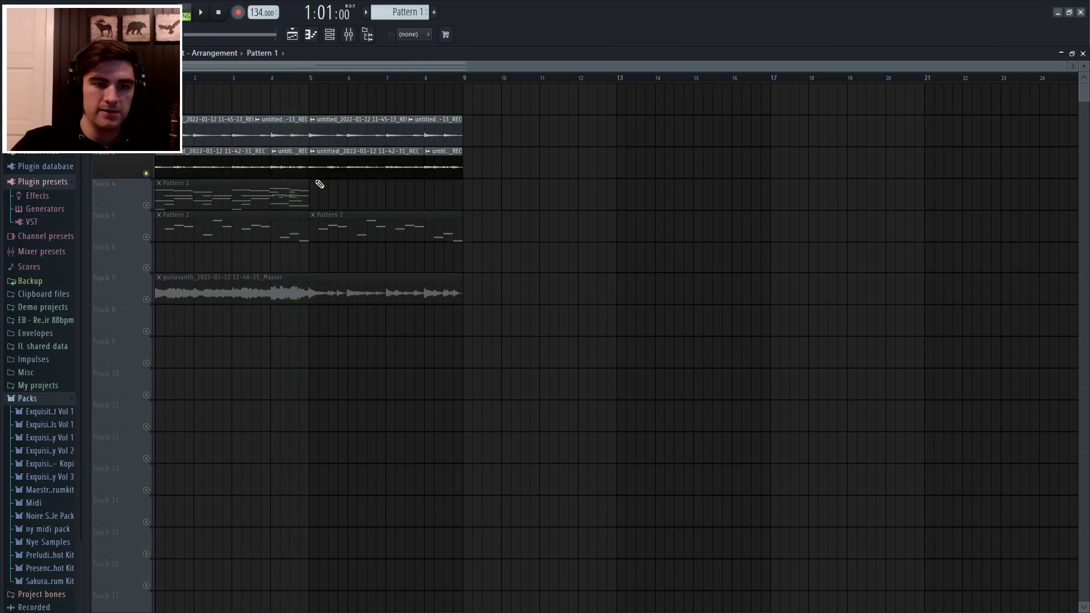
{"action": "key", "text": "space"}
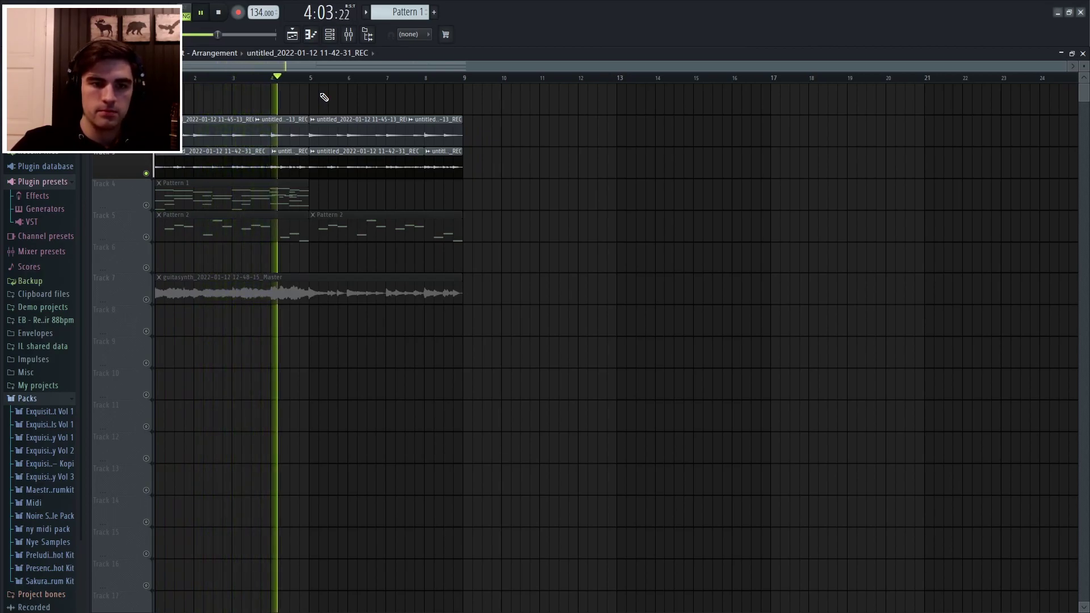
{"action": "key", "text": "space"}
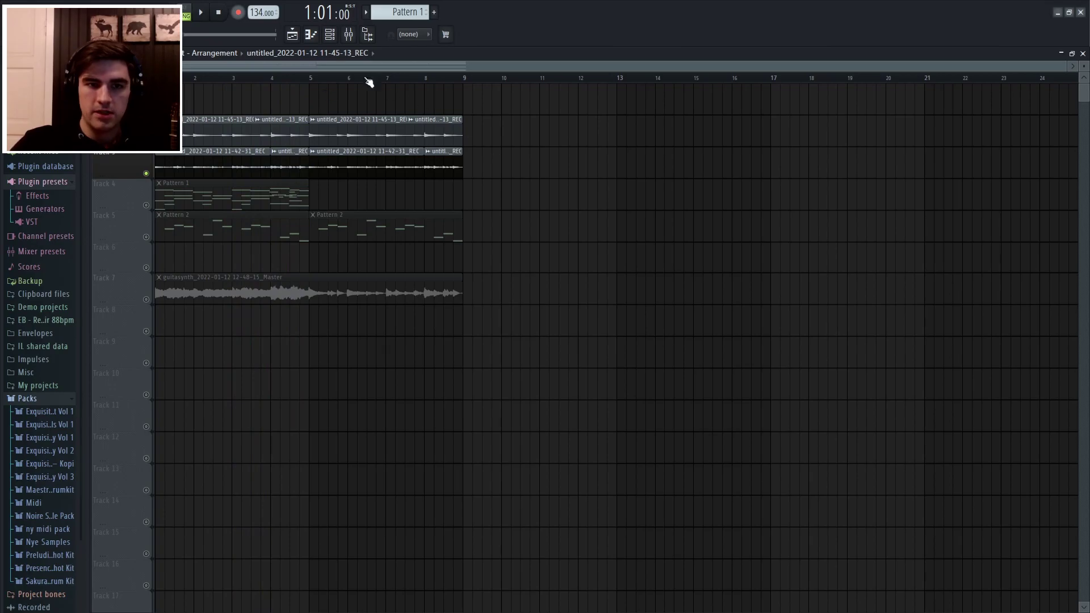
Step: Inspect the Rev PLATE-140 reverb on mixer Insert 2 and return to the playlist
{"action": "left_click", "coordinate": [352, 38]}
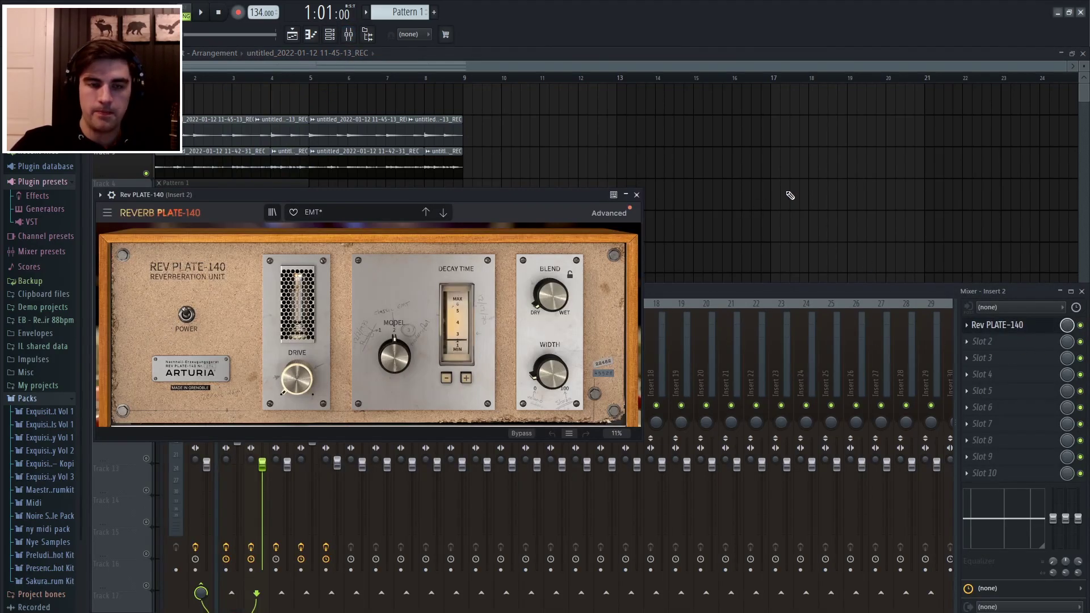
{"action": "scroll", "coordinate": [221, 80], "scroll_direction": "down", "scroll_amount": 3}
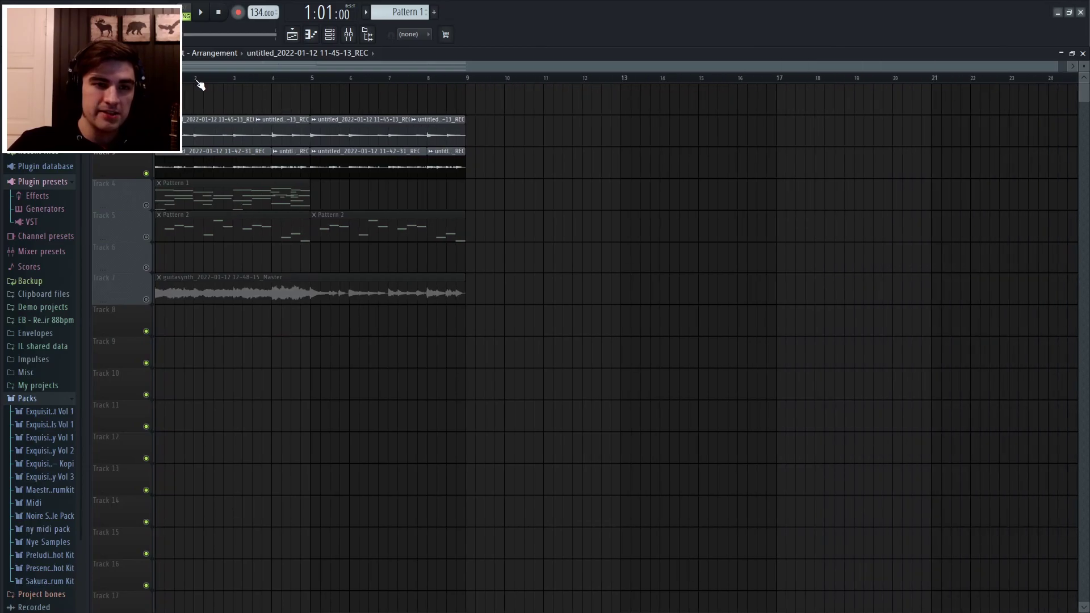
{"action": "scroll", "coordinate": [191, 79], "scroll_direction": "down", "scroll_amount": 1}
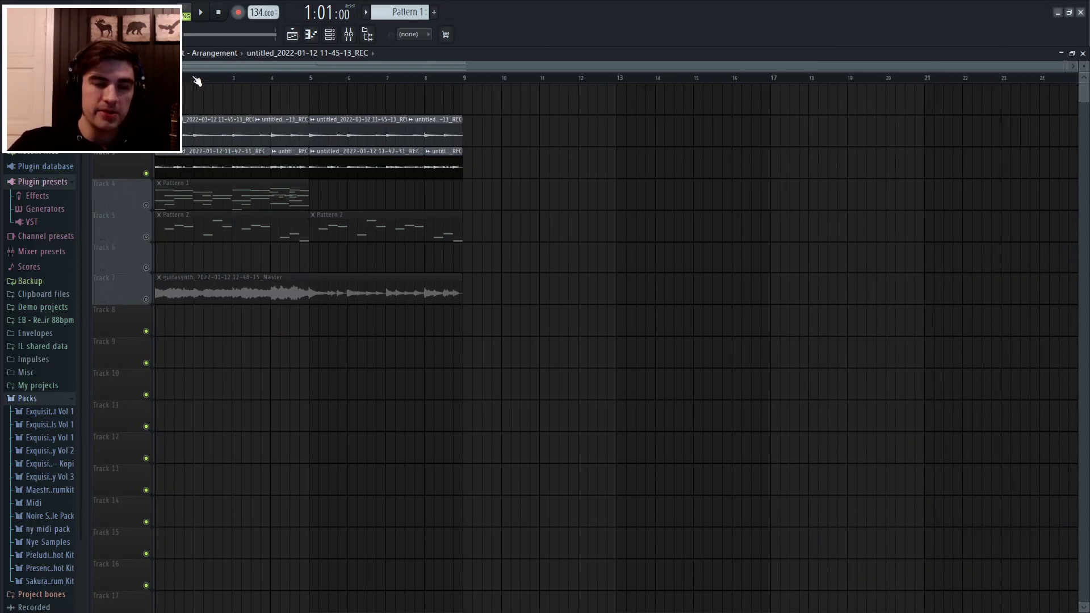
Step: Unmute Track 4 with Pattern 1 and view the Trinity recorder Poly instrument on its Kontakt channel
{"action": "left_click", "coordinate": [146, 205]}
{"action": "left_click", "coordinate": [330, 35]}
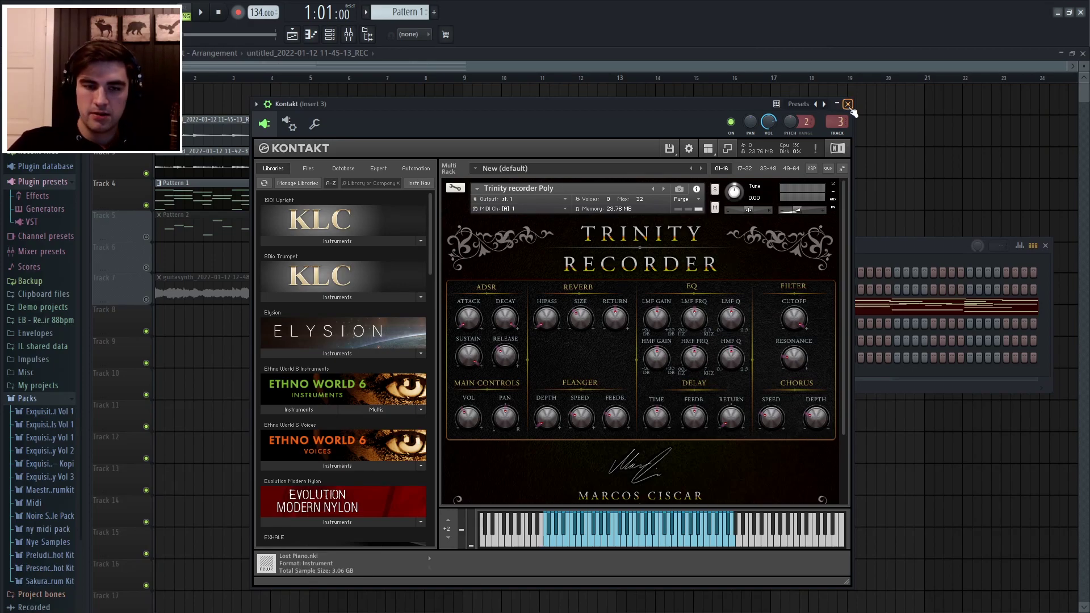
{"action": "key", "text": "Escape"}
Step: Open the piano roll of the first Kontakt channel and play Pattern 1
{"action": "right_click", "coordinate": [432, 306]}
{"action": "left_click", "coordinate": [454, 307]}
{"action": "right_click", "coordinate": [435, 309]}
{"action": "left_click", "coordinate": [454, 307]}
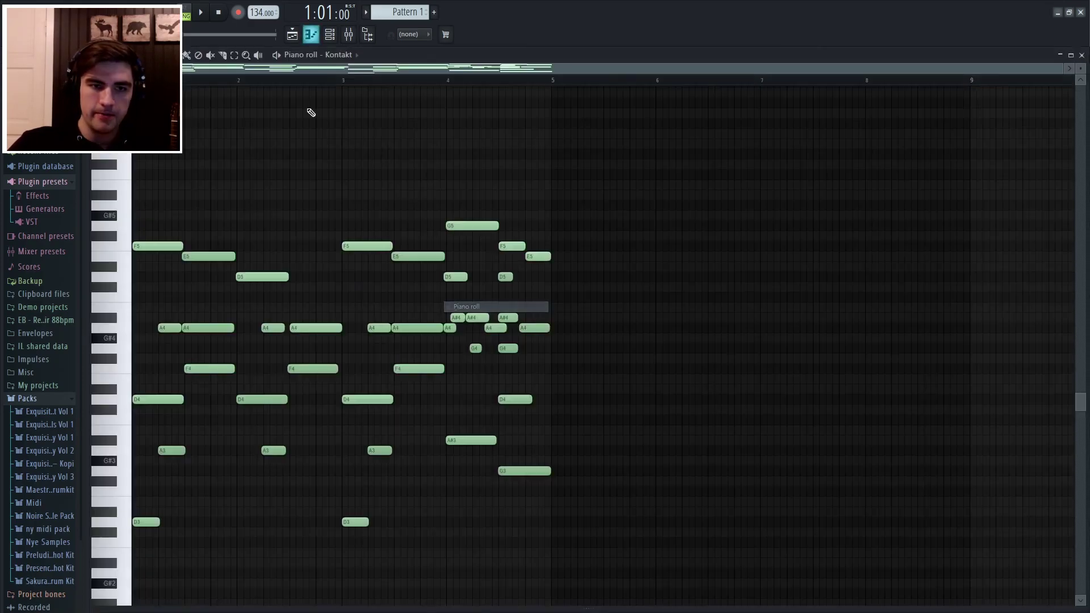
{"action": "key", "text": "space"}
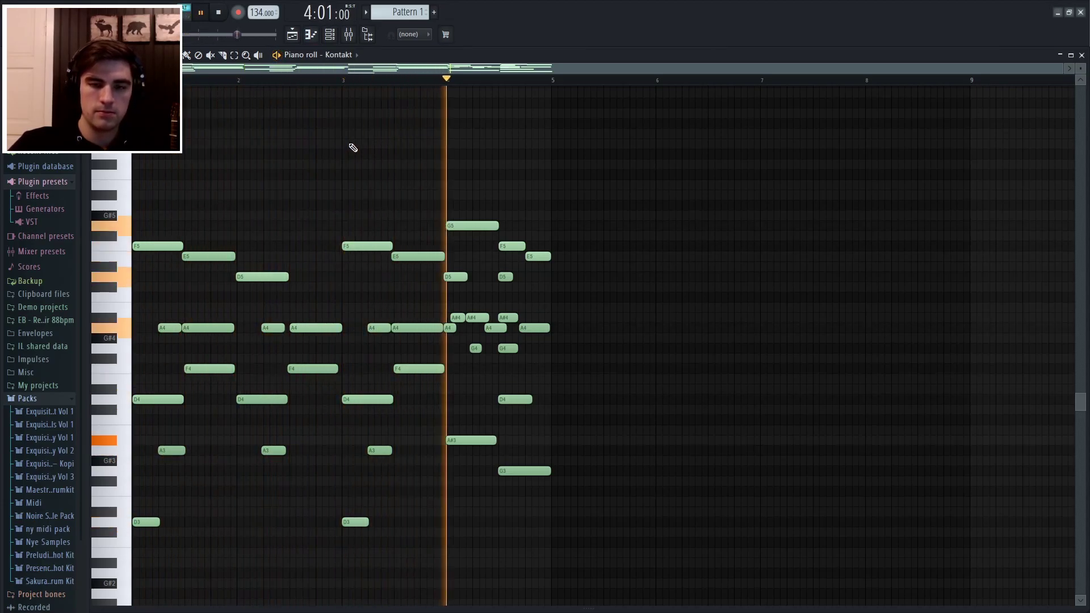
{"action": "key", "text": "space"}
Step: Show the Trinity recorder Poly instrument in the first Kontakt channel again and close its window
{"action": "left_click", "coordinate": [333, 35]}
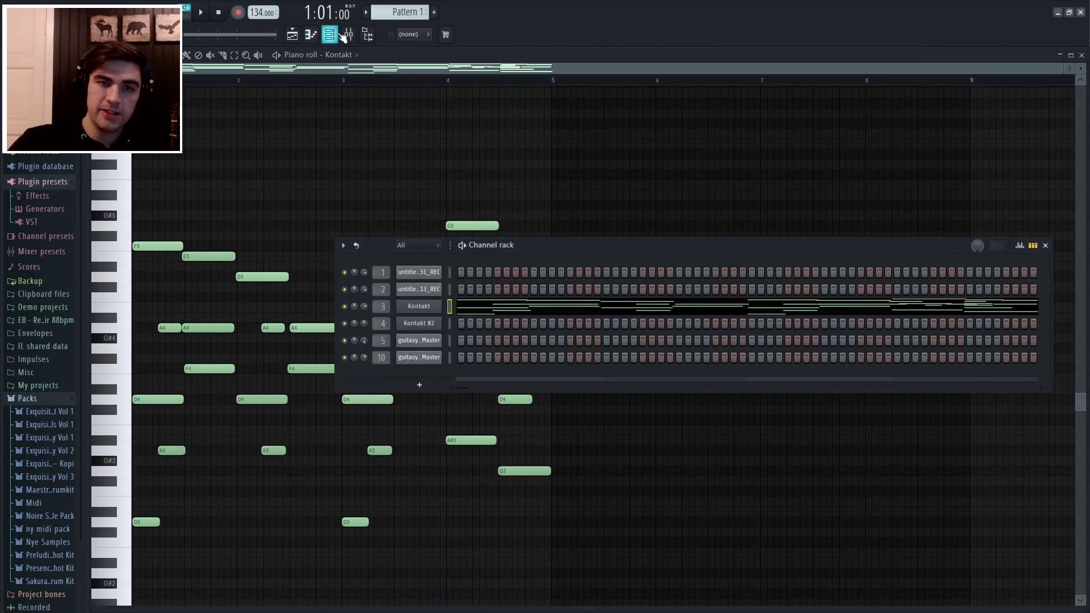
{"action": "left_click", "coordinate": [431, 308]}
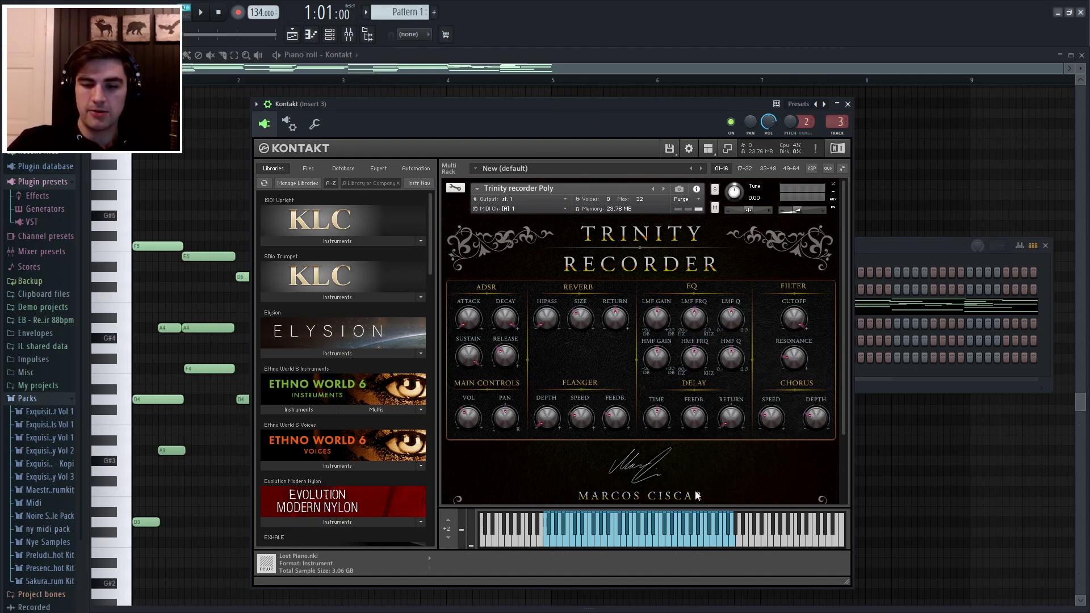
{"action": "right_click", "coordinate": [179, 170]}
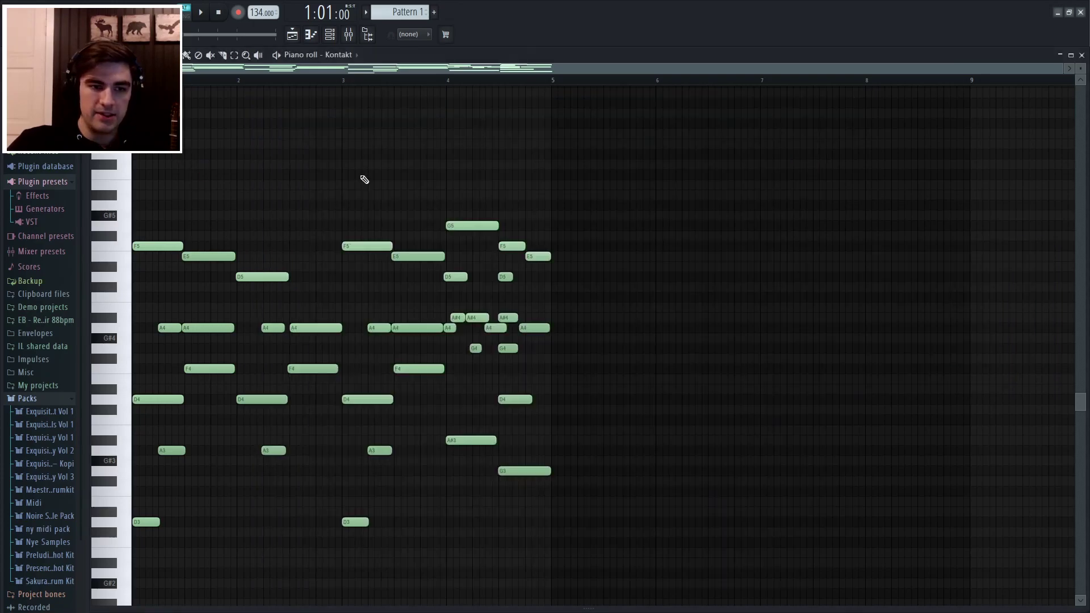
Step: Play the opening of Pattern 1 briefly in the piano roll
{"action": "scroll", "coordinate": [312, 163], "scroll_direction": "down", "scroll_amount": 1}
{"action": "scroll", "coordinate": [260, 85], "scroll_direction": "up", "scroll_amount": 2}
{"action": "key", "text": "space"}
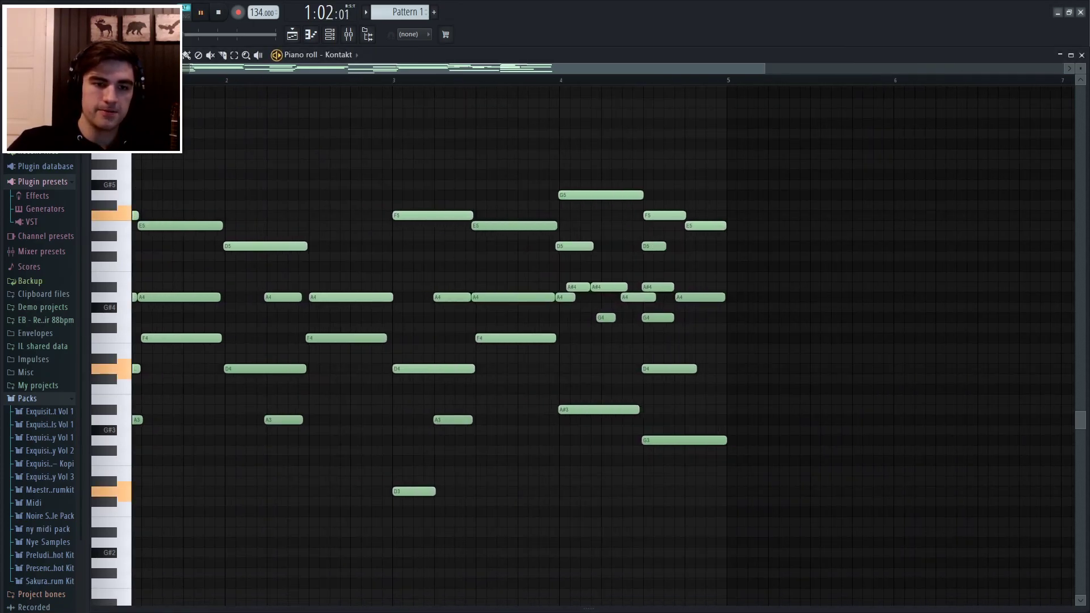
{"action": "key", "text": "space"}
{"action": "scroll", "coordinate": [264, 79], "scroll_direction": "down", "scroll_amount": 2}
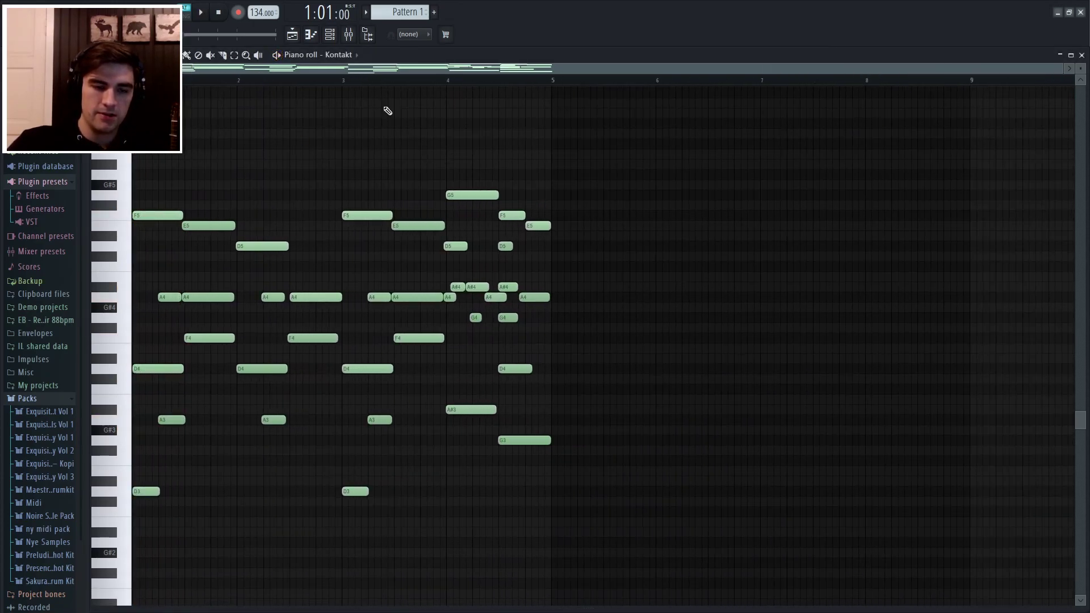
Step: Delete the lower accompaniment notes from bar 1 to the start of bar 4 and play back the remaining notes
{"action": "left_click_drag", "start_coordinate": [222, 475], "coordinate": [135, 282]}
{"action": "key", "text": "Delete"}
{"action": "left_click_drag", "start_coordinate": [196, 505], "coordinate": [146, 480]}
{"action": "key", "text": "Delete"}
{"action": "left_click_drag", "start_coordinate": [489, 536], "coordinate": [241, 335]}
{"action": "key", "text": "Delete"}
{"action": "key", "text": "space"}
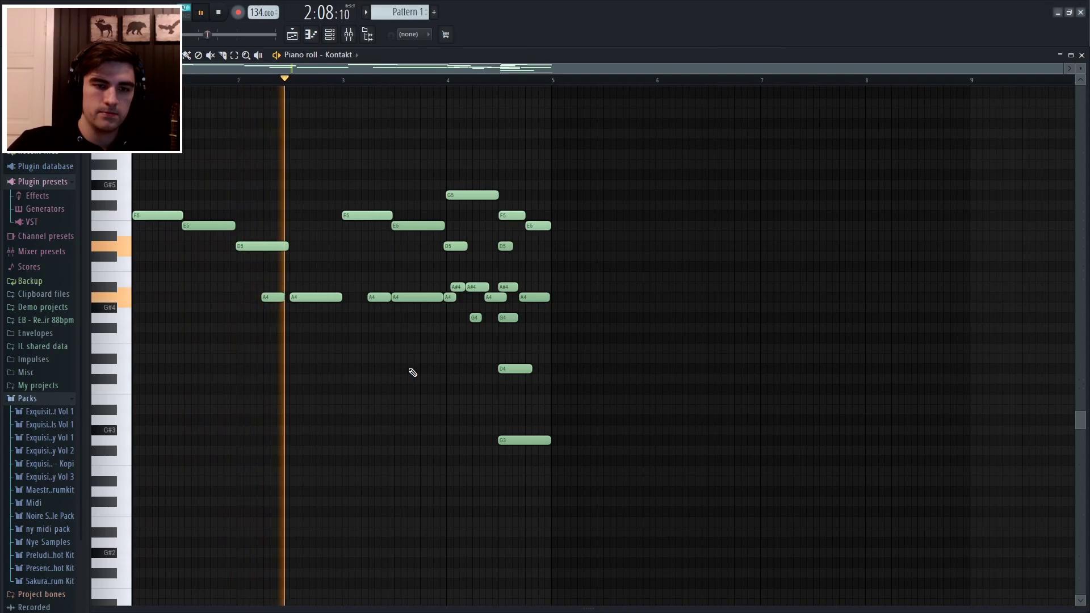
{"action": "key", "text": "space"}
Step: Undo the note deletions in Pattern 1 and clear the note selection
{"action": "key", "text": "ctrl+z"}
{"action": "key", "text": "ctrl+z"}
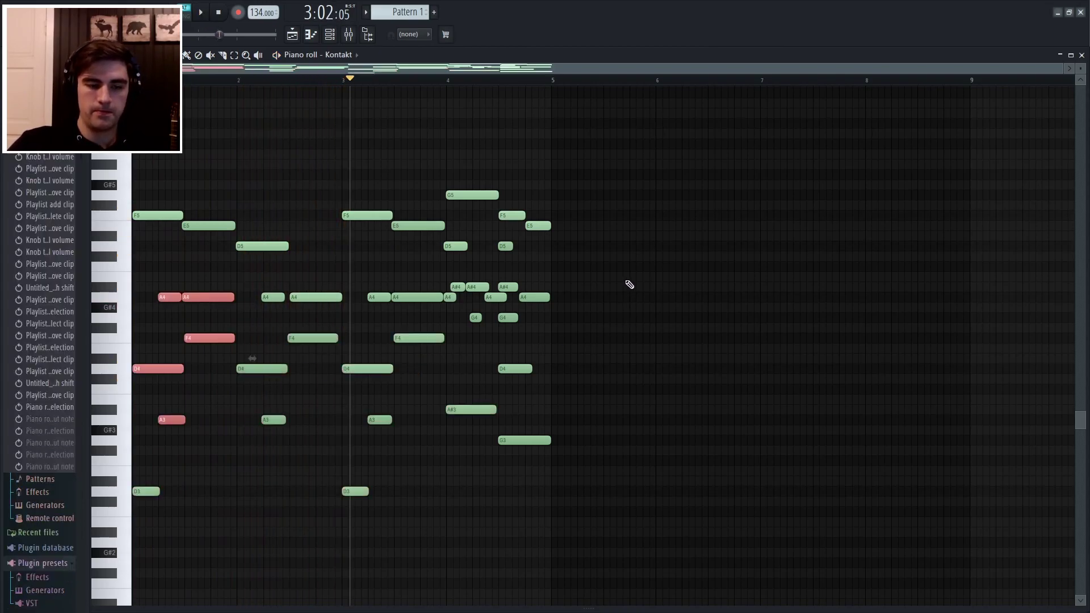
{"action": "right_click", "coordinate": [629, 280]}
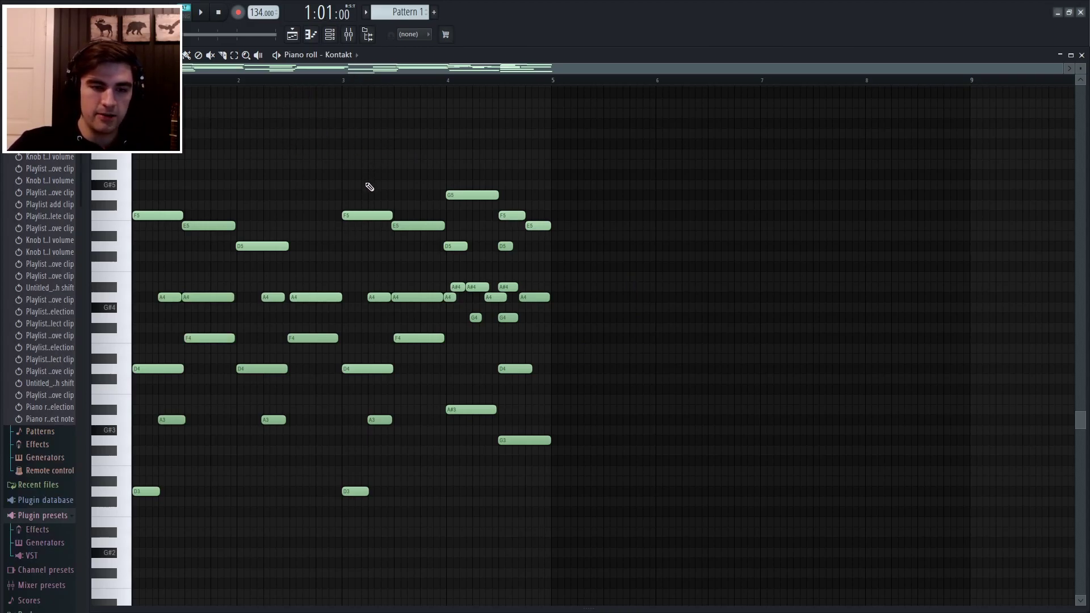
{"action": "left_click_drag", "start_coordinate": [295, 499], "coordinate": [134, 171]}
{"action": "left_click_drag", "start_coordinate": [421, 504], "coordinate": [363, 172]}
{"action": "left_click_drag", "start_coordinate": [594, 463], "coordinate": [446, 160]}
{"action": "right_click", "coordinate": [575, 124]}
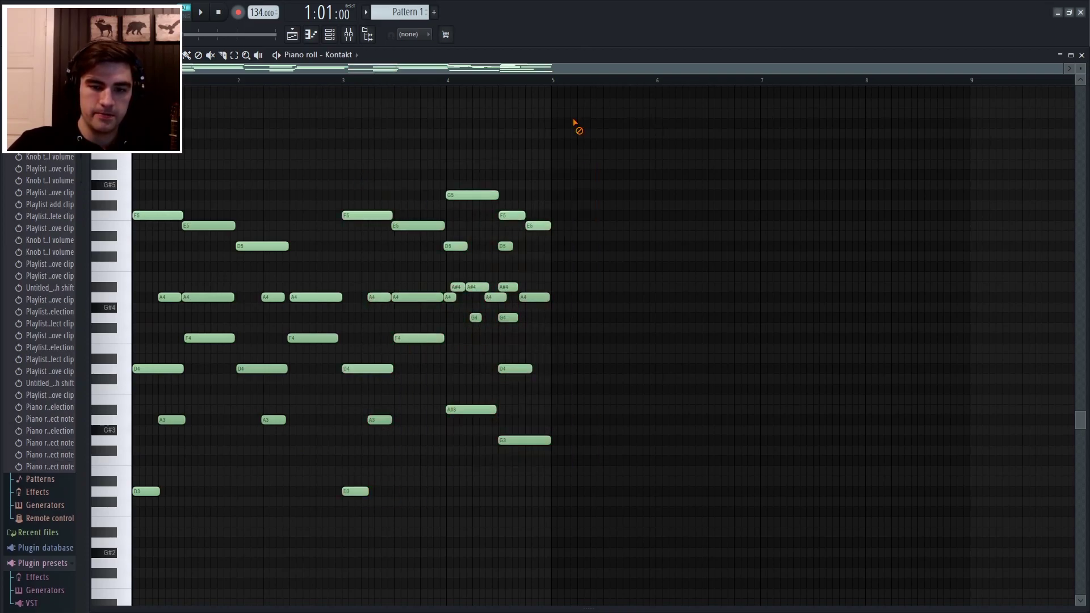
Step: Show the Fruity parametric EQ 2 on mixer insert 3, then close it and hide the mixer
{"action": "left_click", "coordinate": [355, 35]}
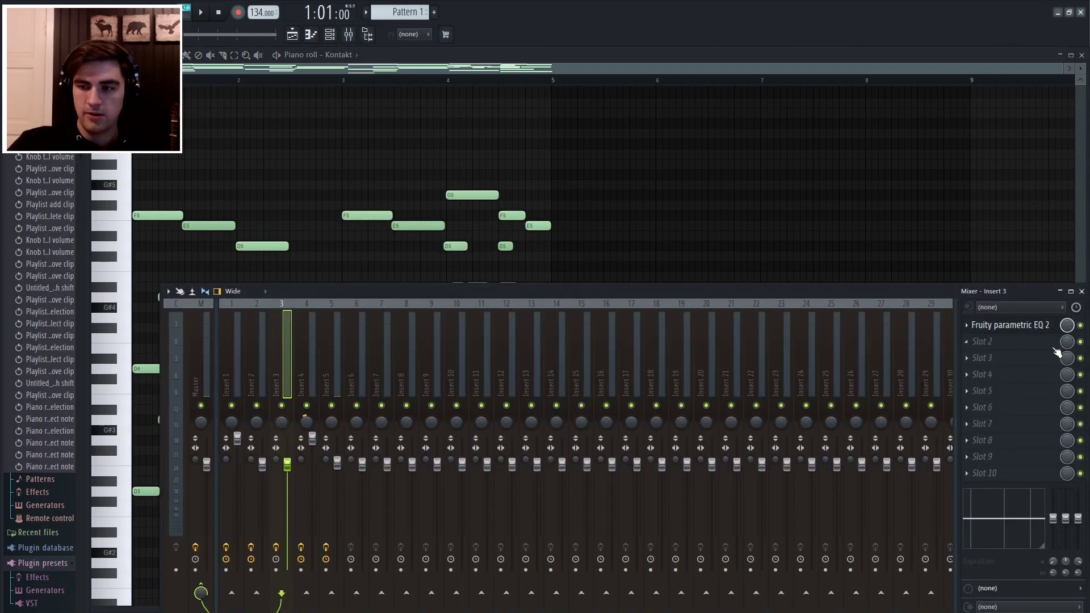
{"action": "left_click", "coordinate": [1047, 328]}
{"action": "left_click", "coordinate": [531, 100]}
{"action": "key", "text": "F9"}
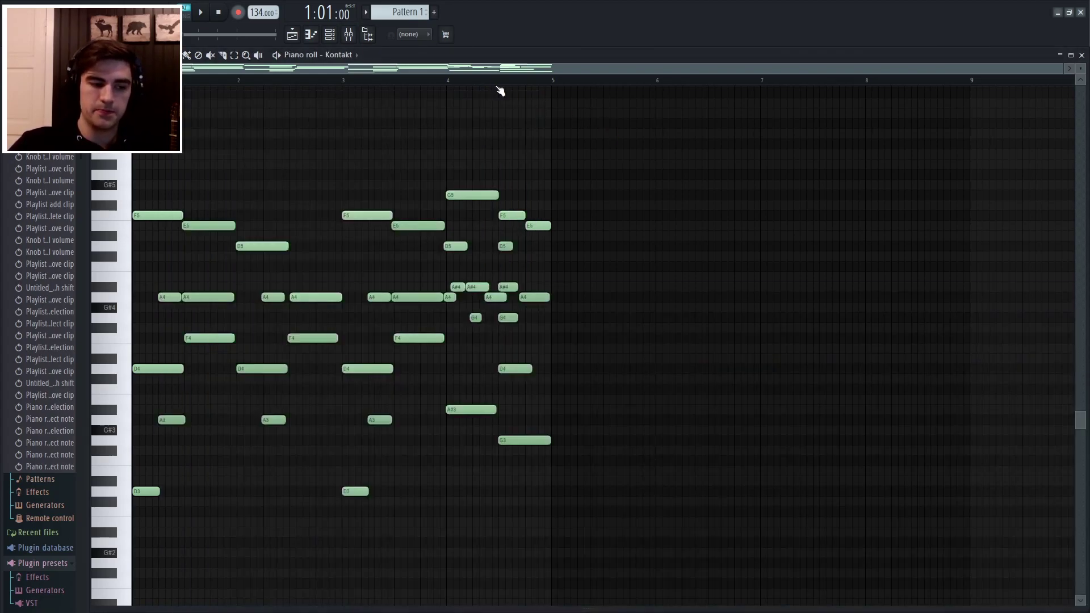
Step: Solo Track 5 in the playlist, open Pattern 2 in the piano roll and play it
{"action": "left_click", "coordinate": [297, 37]}
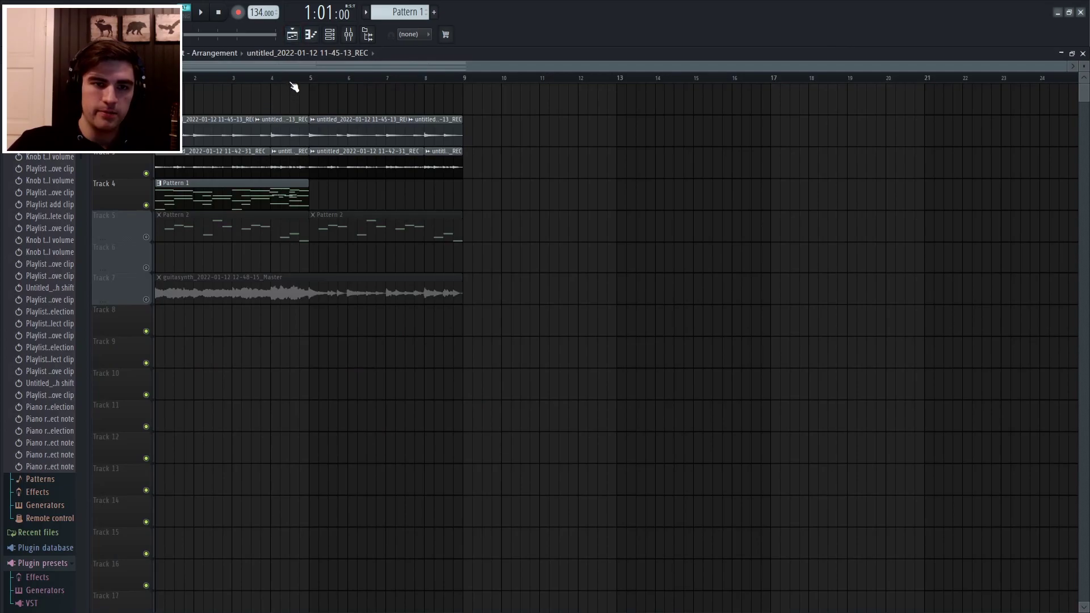
{"action": "double_click", "coordinate": [231, 231]}
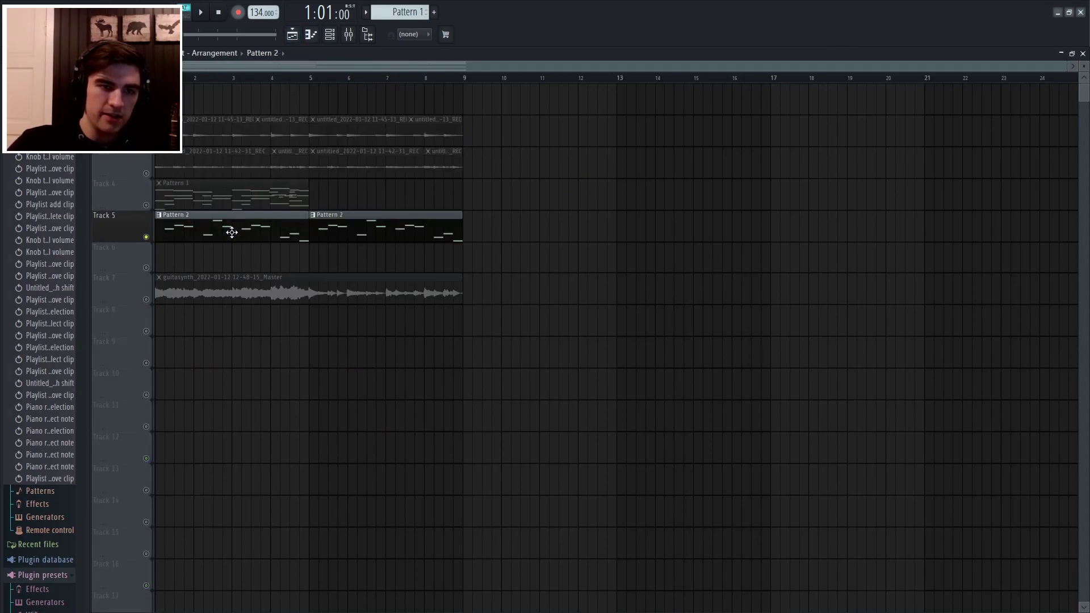
{"action": "key", "text": "space"}
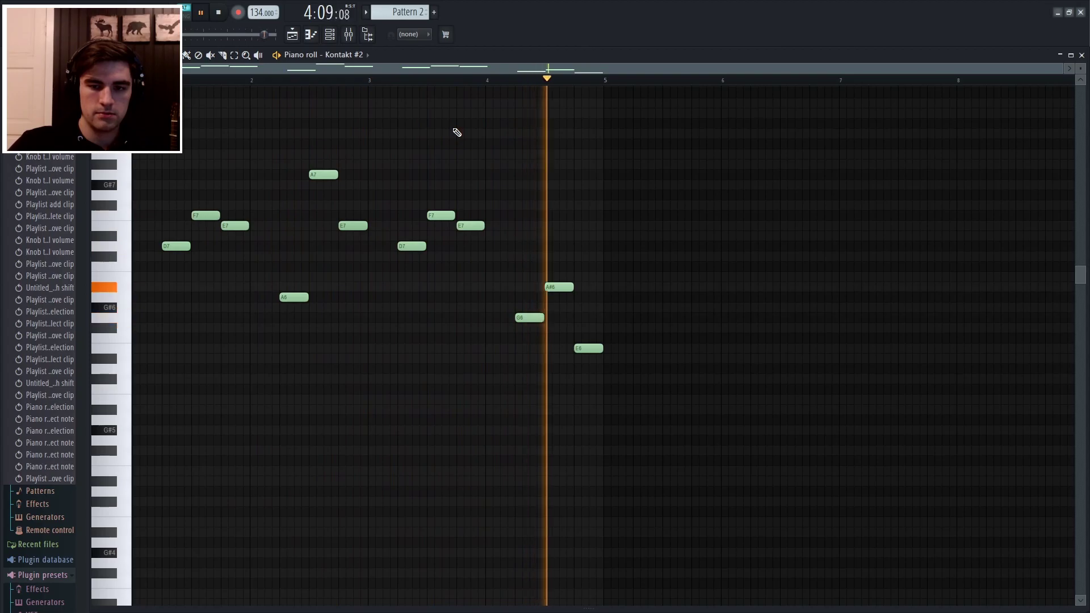
{"action": "key", "text": "space"}
Step: Show the effects page of the Mallet Flux Single instrument in the Kontakt #2 channel and close its window
{"action": "left_click", "coordinate": [335, 36]}
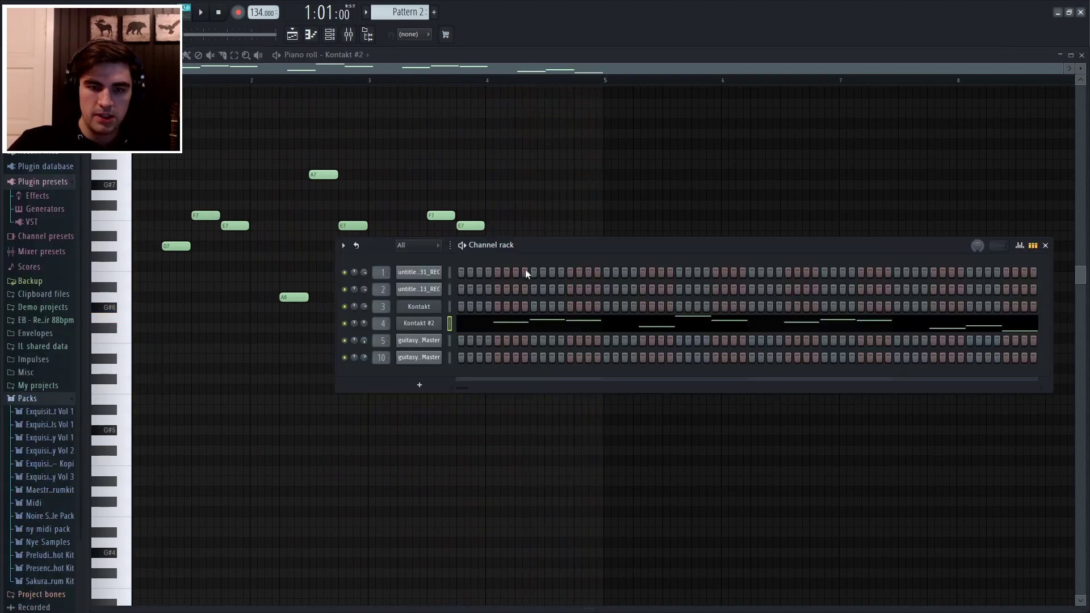
{"action": "left_click", "coordinate": [431, 323]}
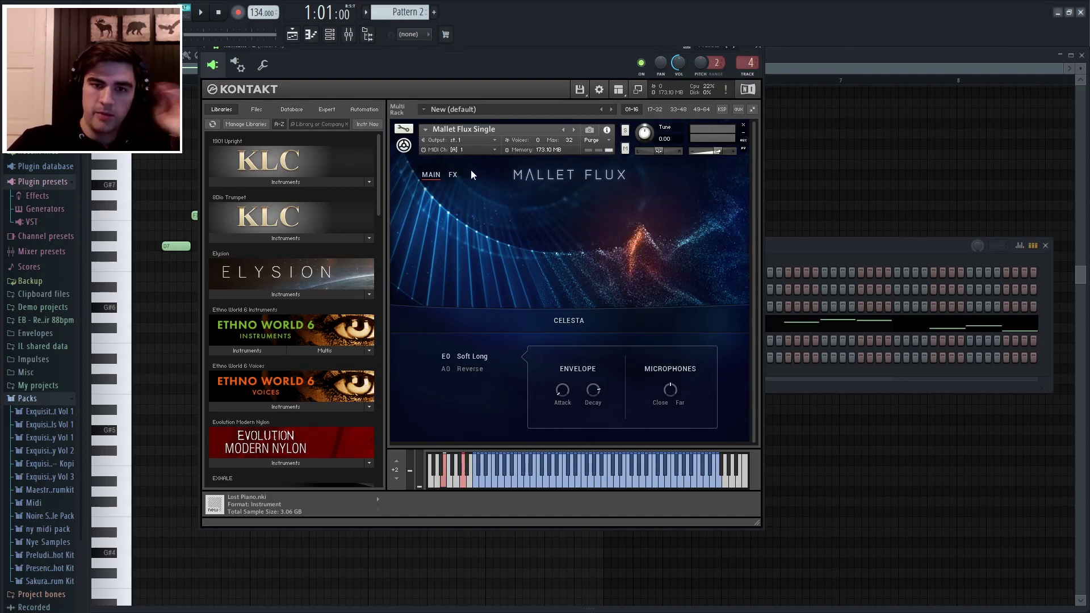
{"action": "left_click", "coordinate": [454, 176]}
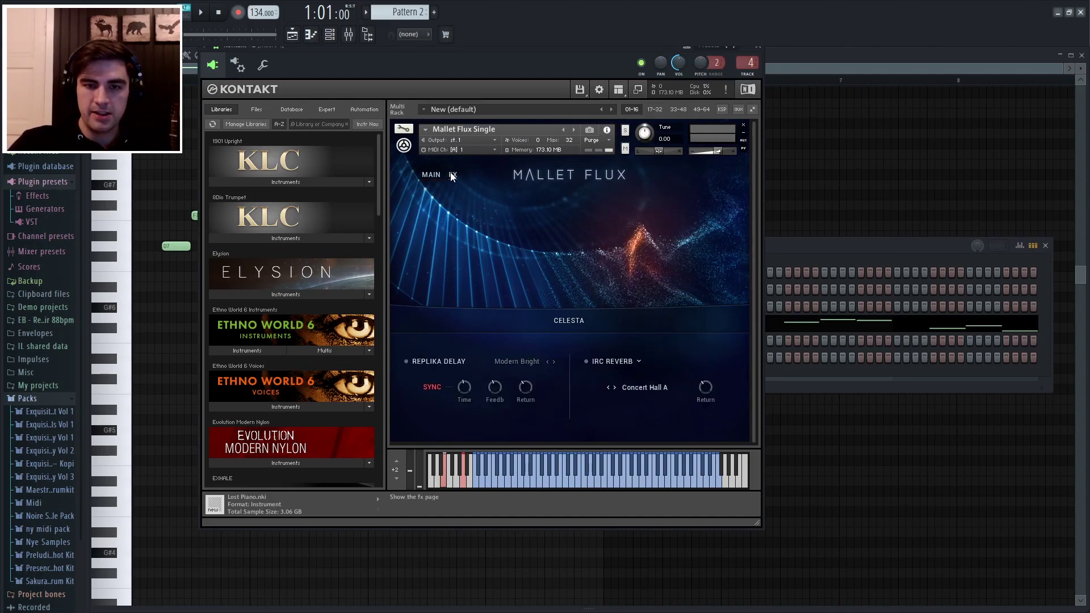
{"action": "left_click", "coordinate": [760, 49]}
{"action": "left_click", "coordinate": [255, 82]}
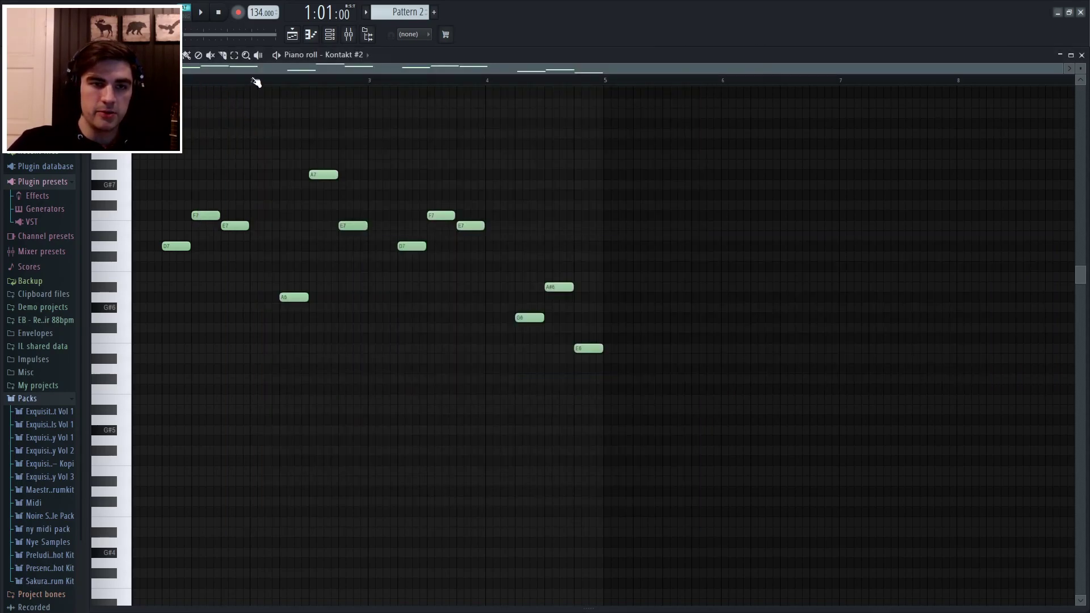
Step: Examine the Pattern 2 melody notes over all four bars in the piano roll and audition keys on its keyboard
{"action": "scroll", "coordinate": [272, 91], "scroll_direction": "up", "scroll_amount": 1}
{"action": "scroll", "coordinate": [285, 68], "scroll_direction": "up", "scroll_amount": 2}
{"action": "left_click_drag", "start_coordinate": [288, 68], "coordinate": [195, 70]}
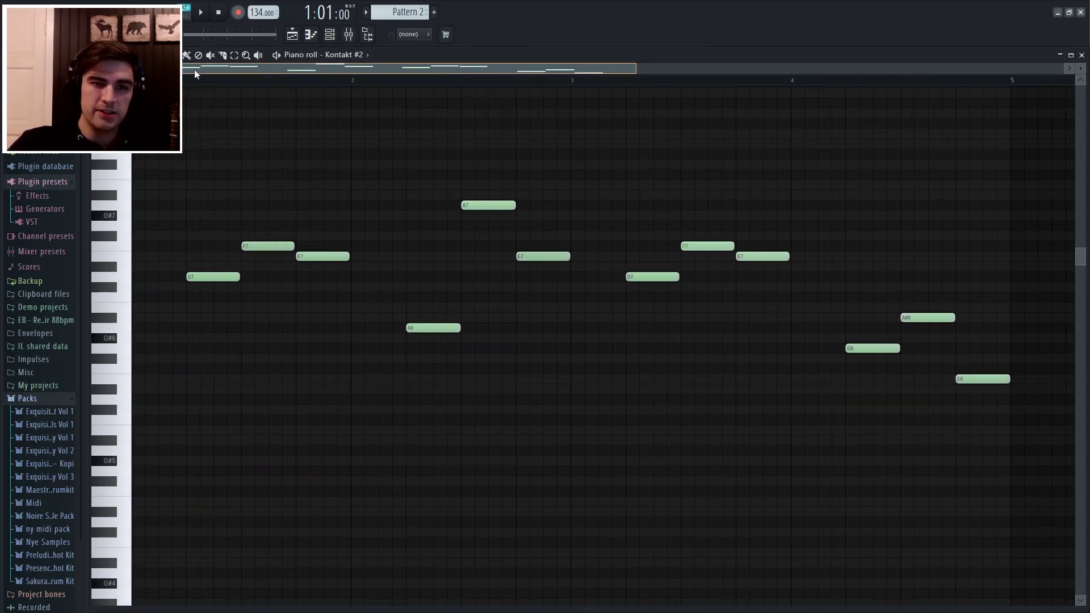
{"action": "scroll", "coordinate": [300, 71], "scroll_direction": "down", "scroll_amount": 1}
{"action": "scroll", "coordinate": [318, 90], "scroll_direction": "down", "scroll_amount": 2}
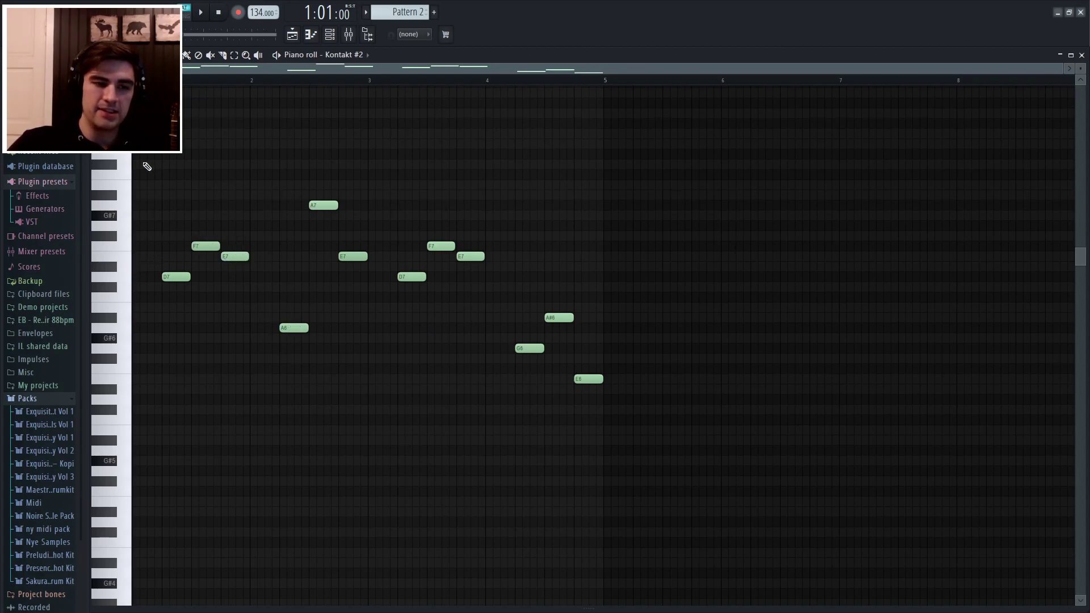
{"action": "left_click_drag", "start_coordinate": [130, 407], "coordinate": [130, 290]}
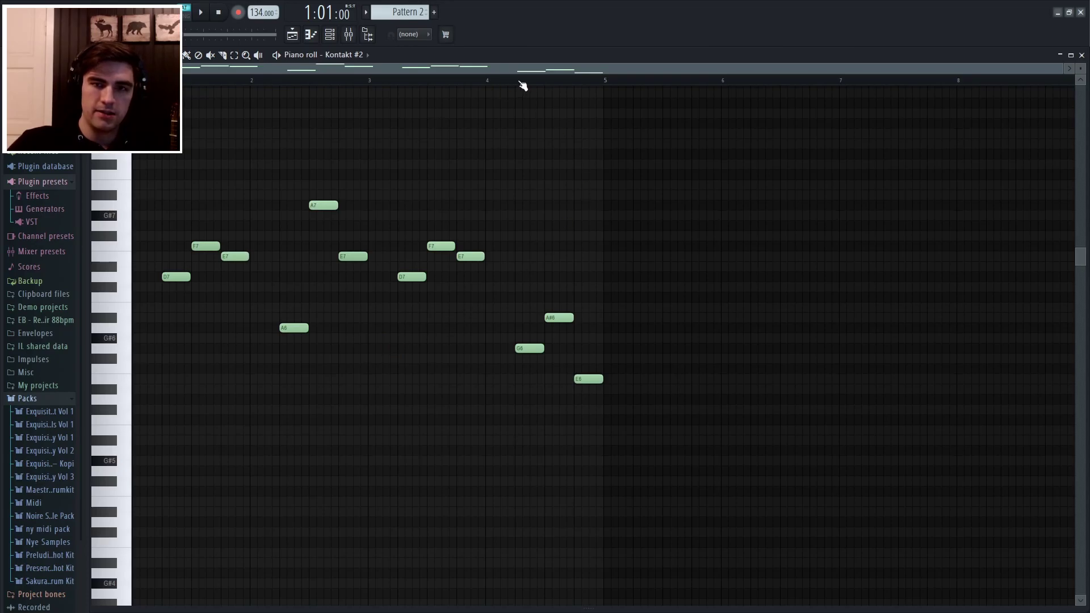
Step: Inspect the closing notes of Pattern 2 up close and audition single pitches on the piano roll keyboard
{"action": "scroll", "coordinate": [522, 85], "scroll_direction": "up", "scroll_amount": 3}
{"action": "left_click_drag", "start_coordinate": [626, 350], "coordinate": [529, 284]}
{"action": "left_click", "coordinate": [720, 298], "text": "ctrl"}
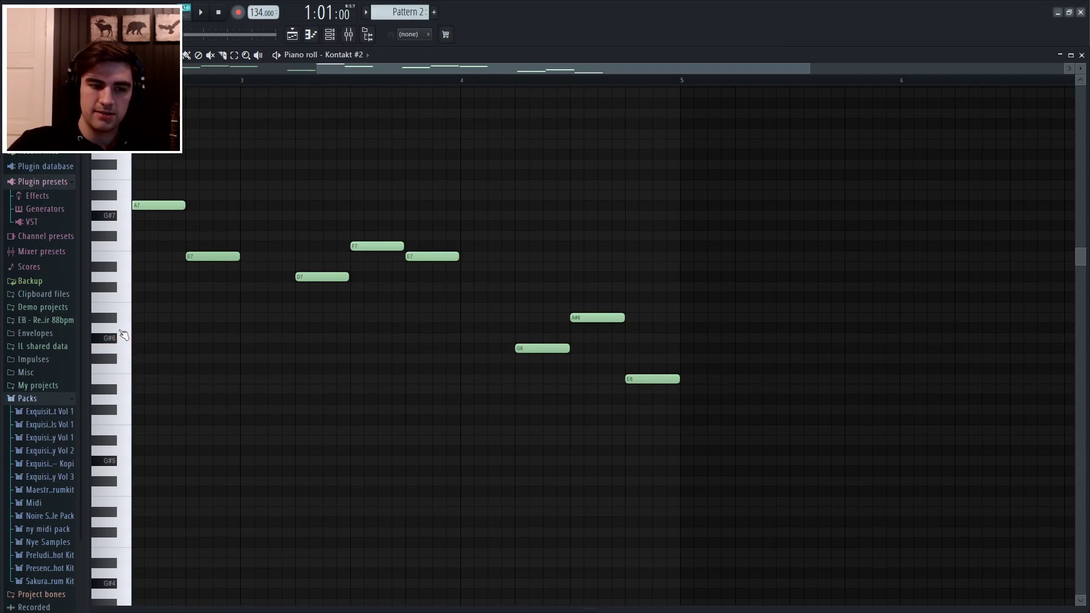
{"action": "left_click", "coordinate": [121, 277]}
{"action": "left_click", "coordinate": [130, 260]}
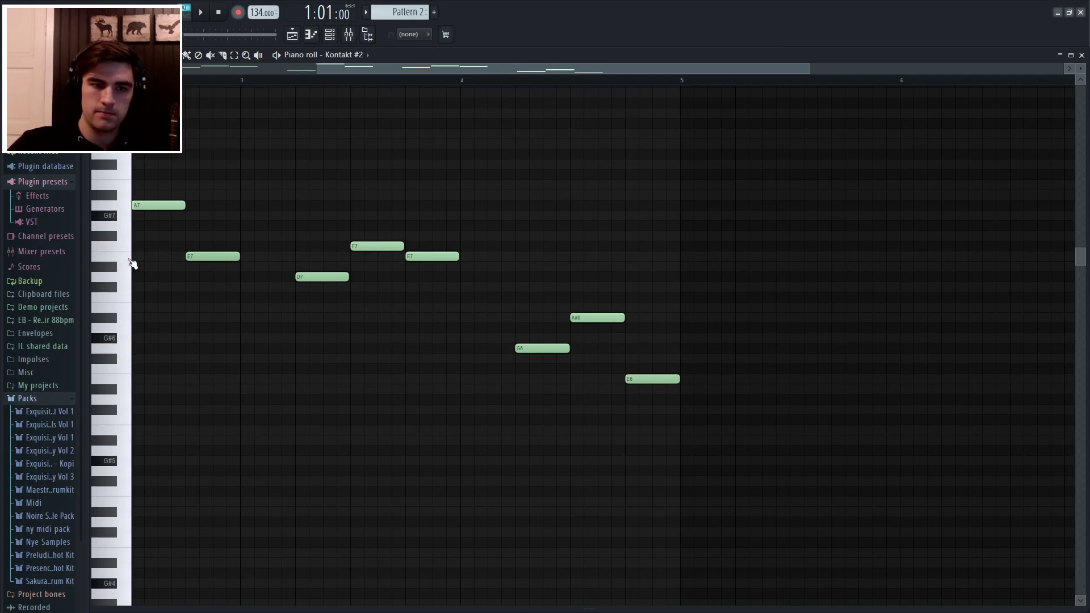
{"action": "scroll", "coordinate": [516, 88], "scroll_direction": "down", "scroll_amount": 3}
Step: Show the Ghz Wow Control 3 effect on mixer insert 4 and close its window
{"action": "key", "text": "F9"}
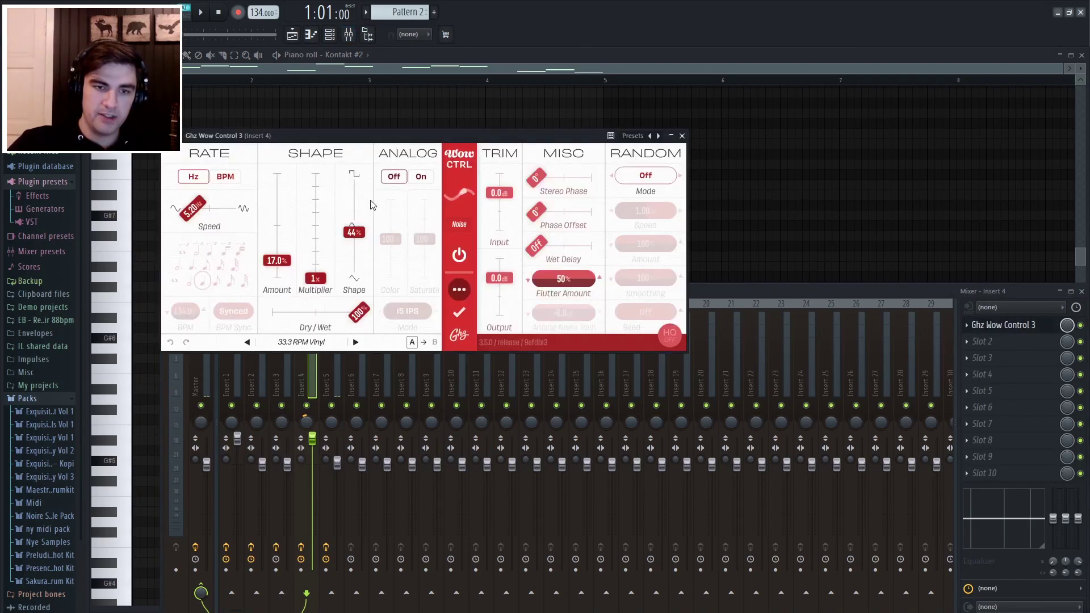
{"action": "left_click", "coordinate": [682, 136]}
{"action": "left_click", "coordinate": [310, 35]}
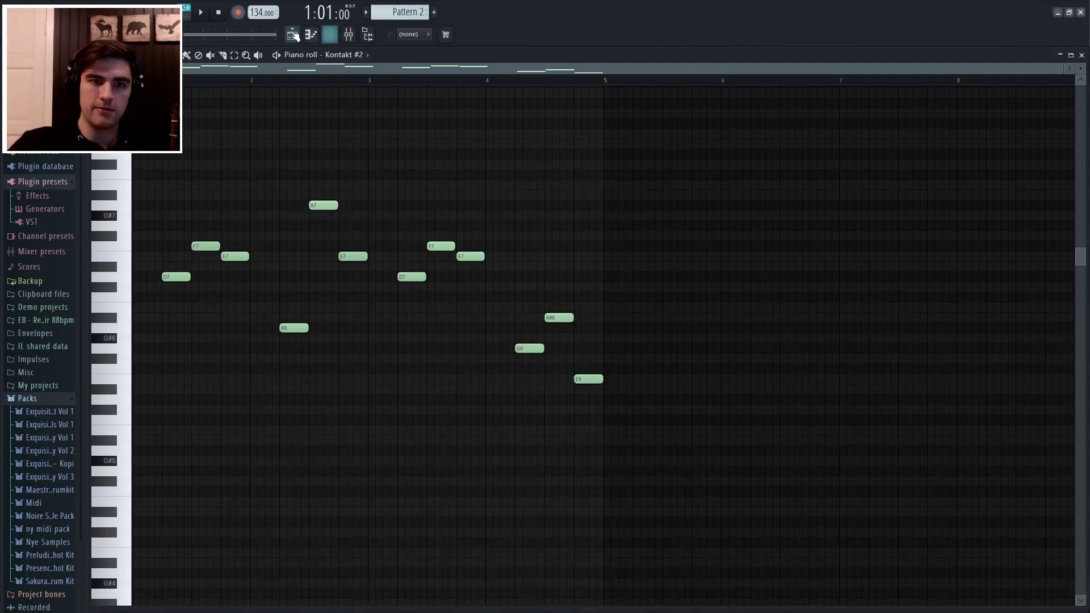
Step: Return to the playlist, unmute Tracks 2 to 4 alongside Track 5 and play the layers together up to bar 8
{"action": "left_click", "coordinate": [292, 34]}
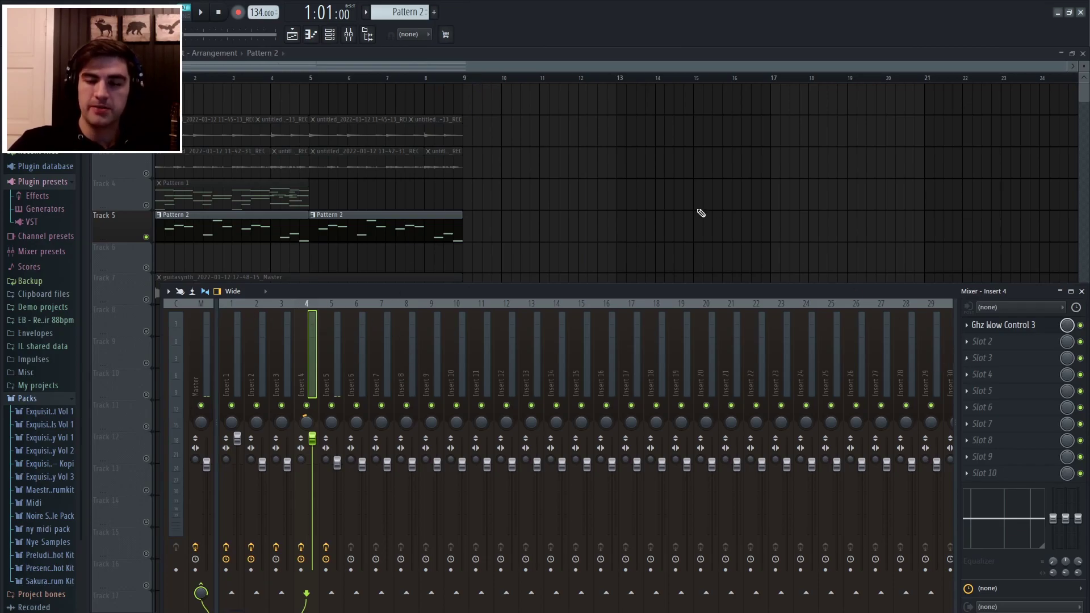
{"action": "key", "text": "F9"}
{"action": "left_click_drag", "start_coordinate": [143, 206], "coordinate": [207, 92]}
{"action": "key", "text": "space"}
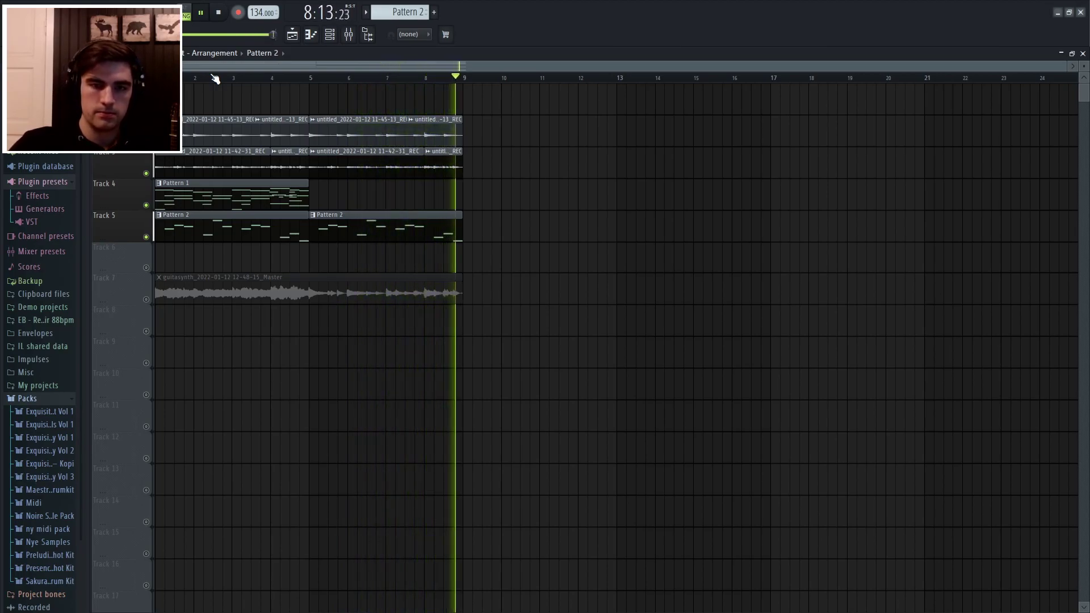
{"action": "key", "text": "space"}
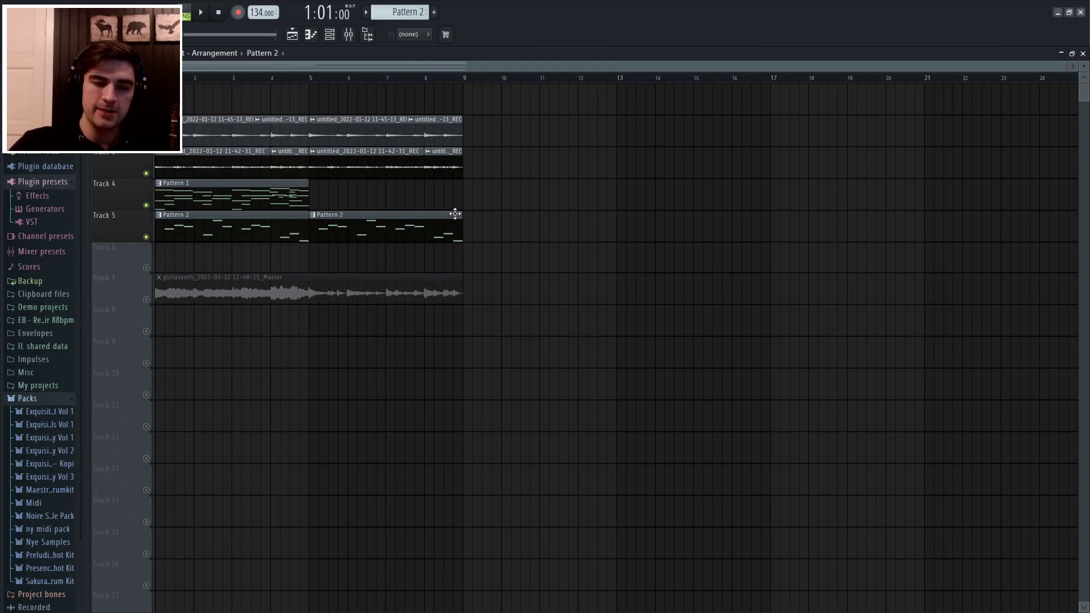
{"action": "double_click", "coordinate": [157, 295]}
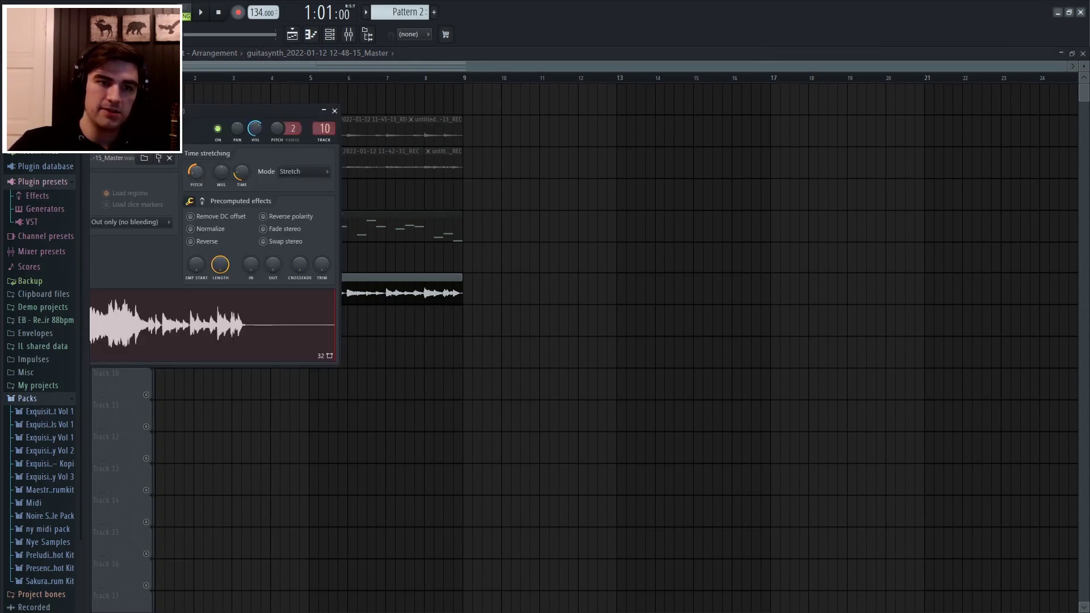
{"action": "key", "text": "Escape"}
{"action": "key", "text": "space"}
{"action": "double_click", "coordinate": [404, 290]}
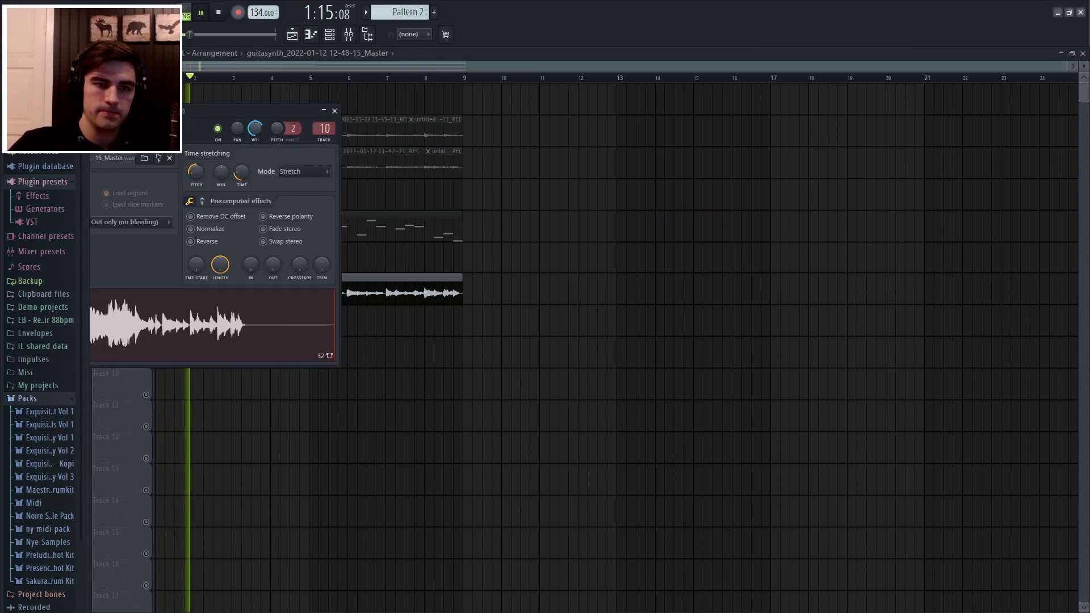
{"action": "key", "text": "Escape"}
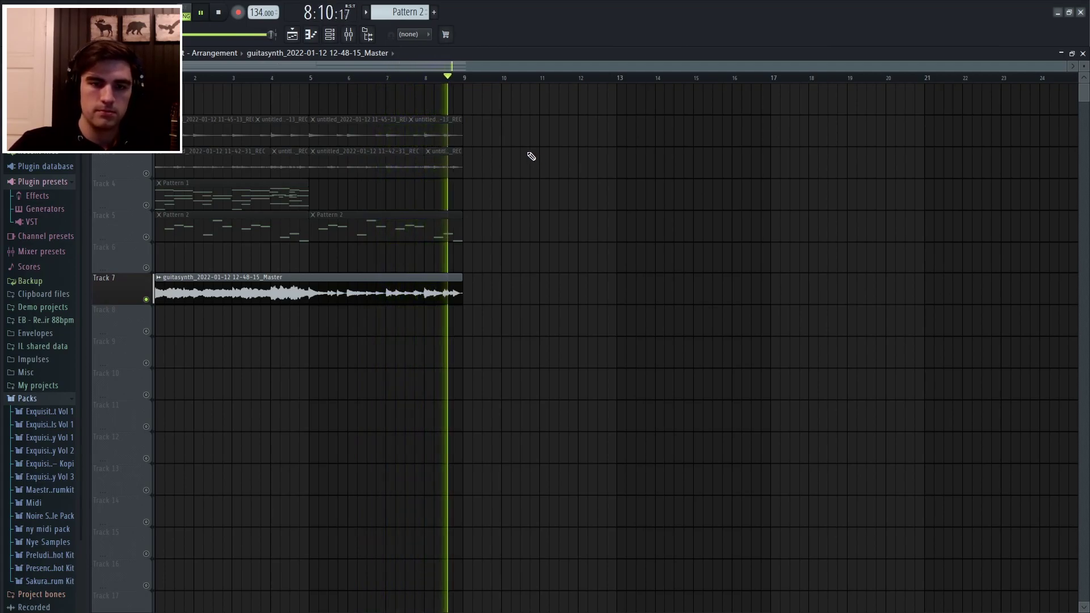
{"action": "key", "text": "space"}
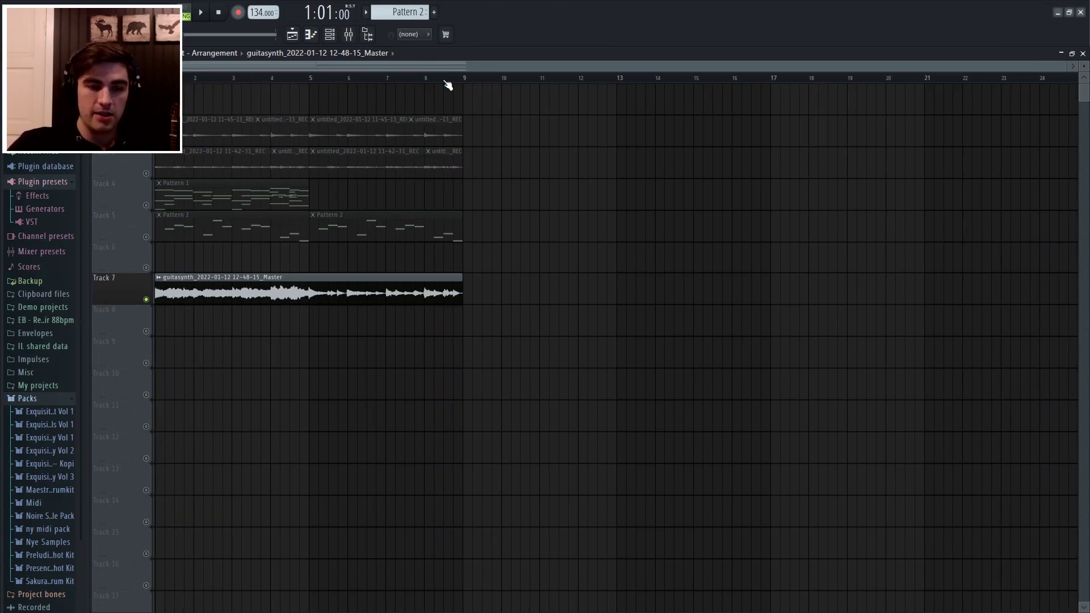